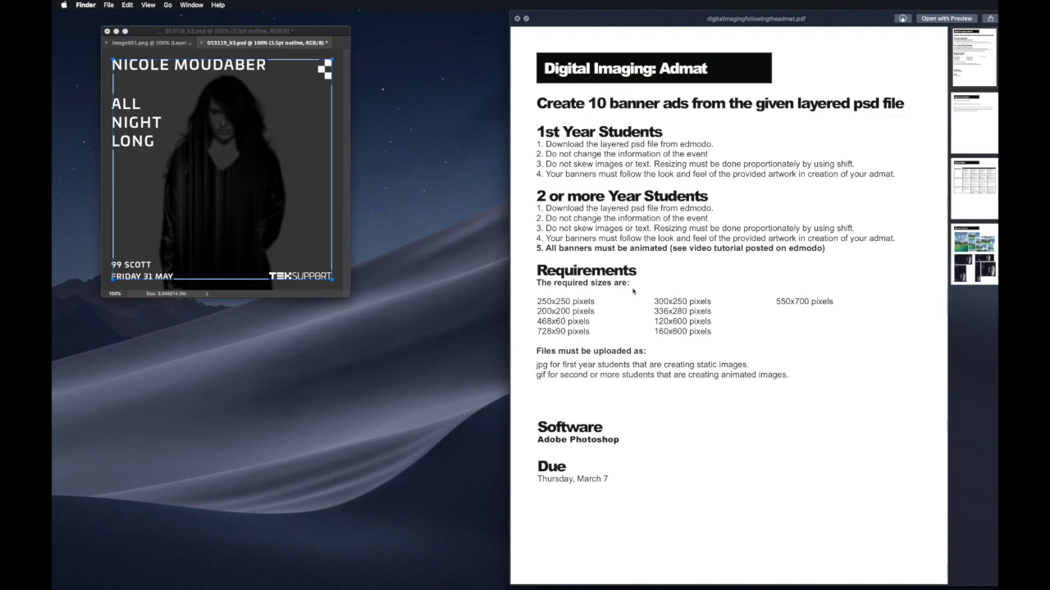
Step: Create a new 550 x 700 pixel document at 72 pixels/inch and enlarge the poster's window to show the whole artwork
click(314, 34)
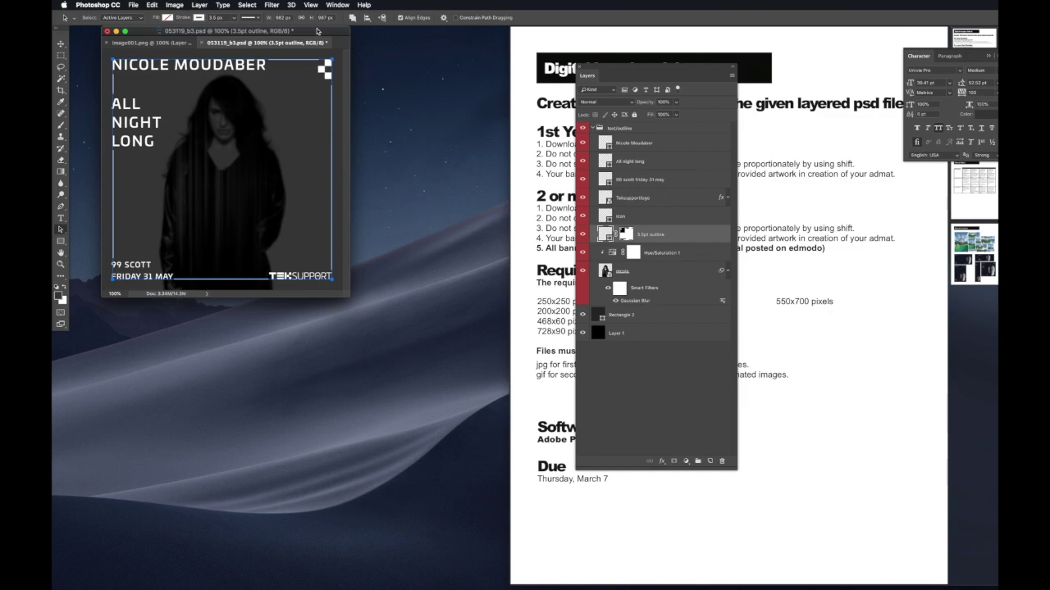
click(61, 44)
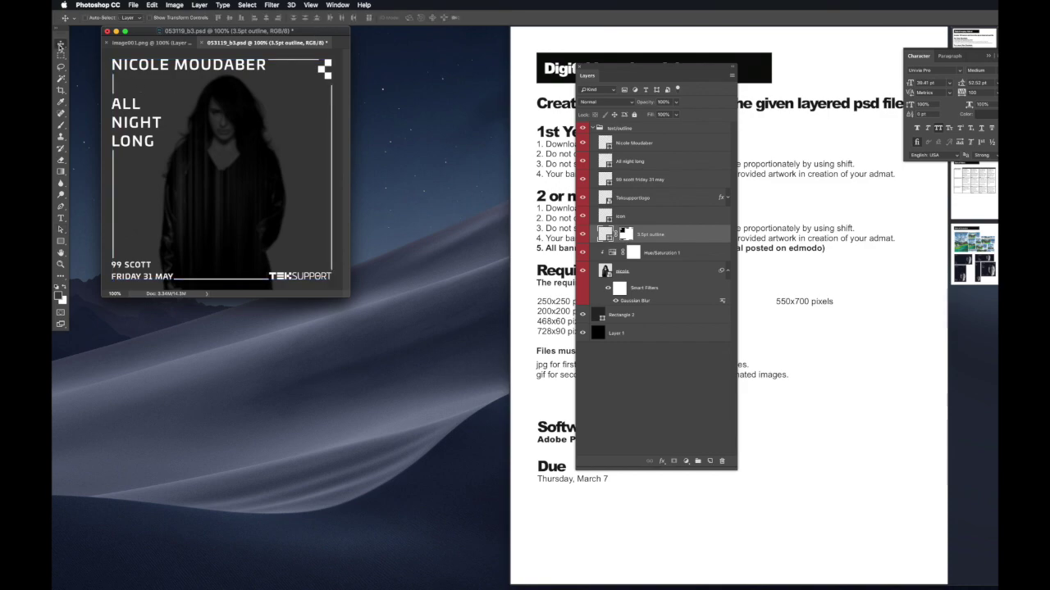
click(800, 283)
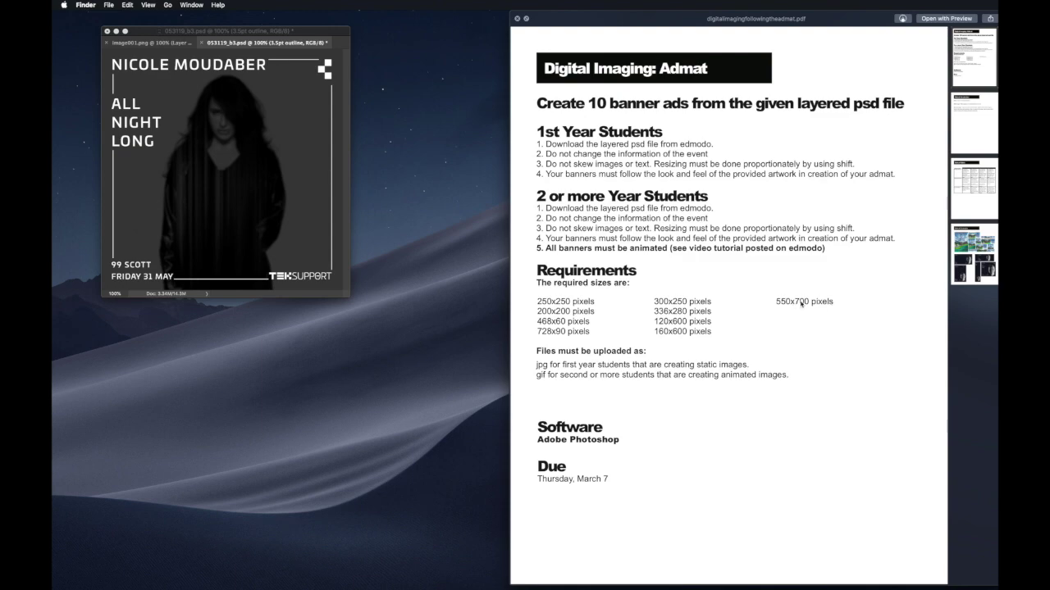
click(302, 33)
key(super+n)
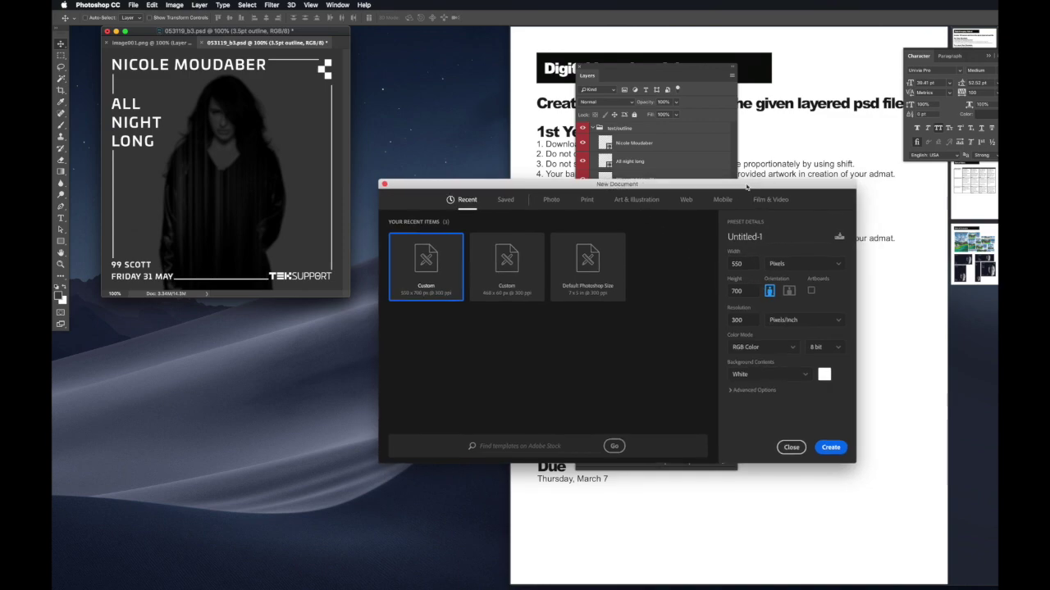
drag(629, 321, 596, 323)
text(72)
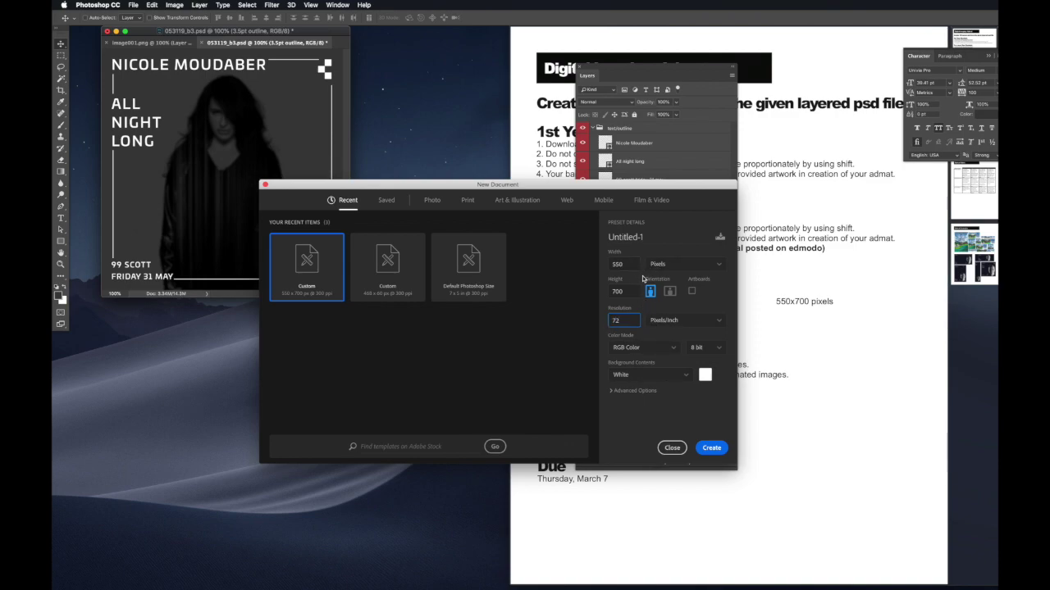
click(711, 448)
drag(187, 42, 307, 213)
drag(293, 315, 362, 334)
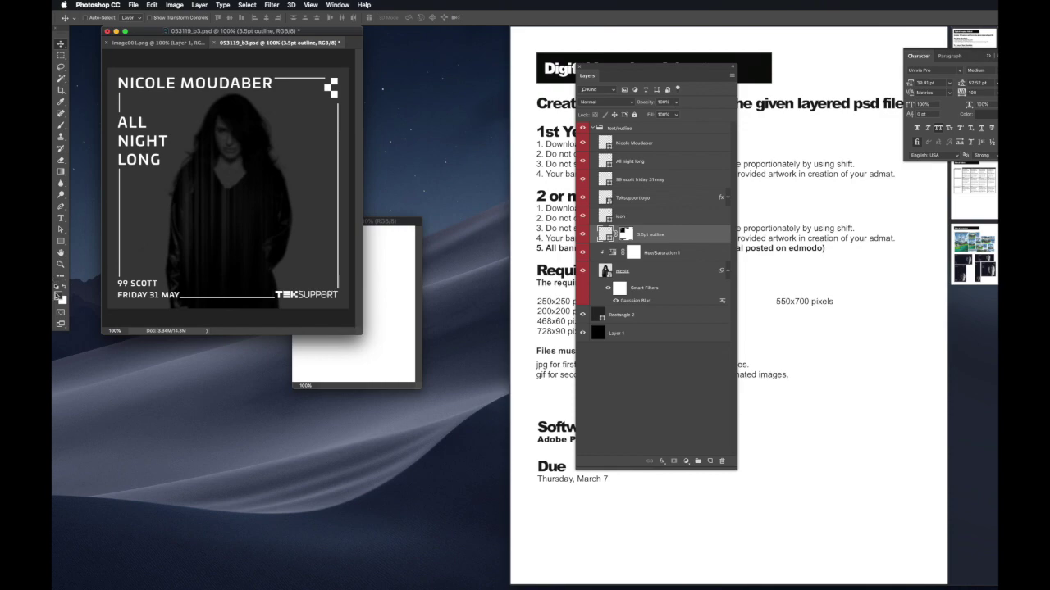
Step: Fill the new document's background with the dark gray foreground color at 100% opacity
click(59, 296)
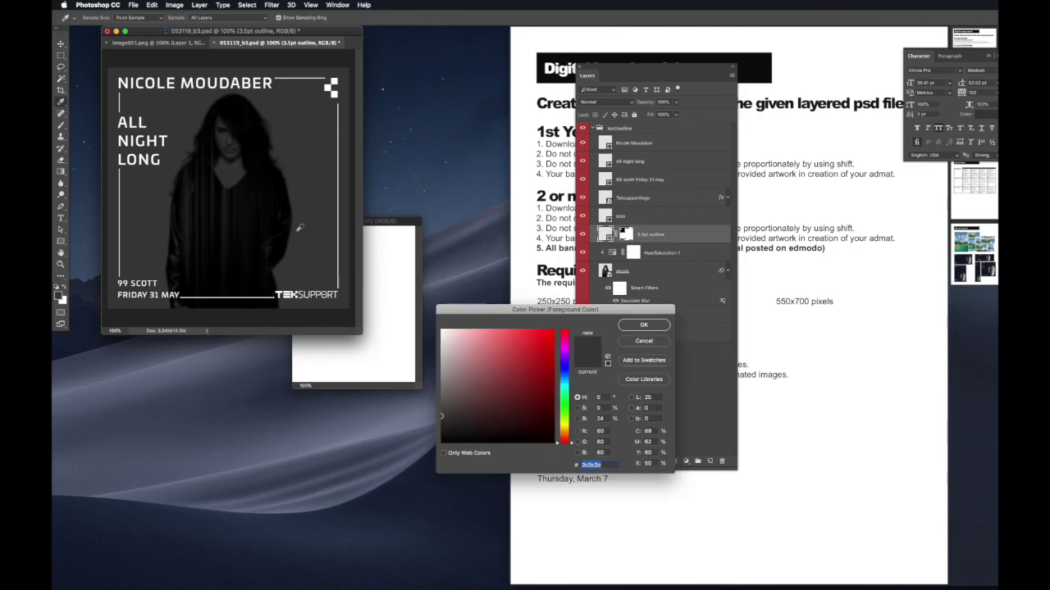
click(632, 342)
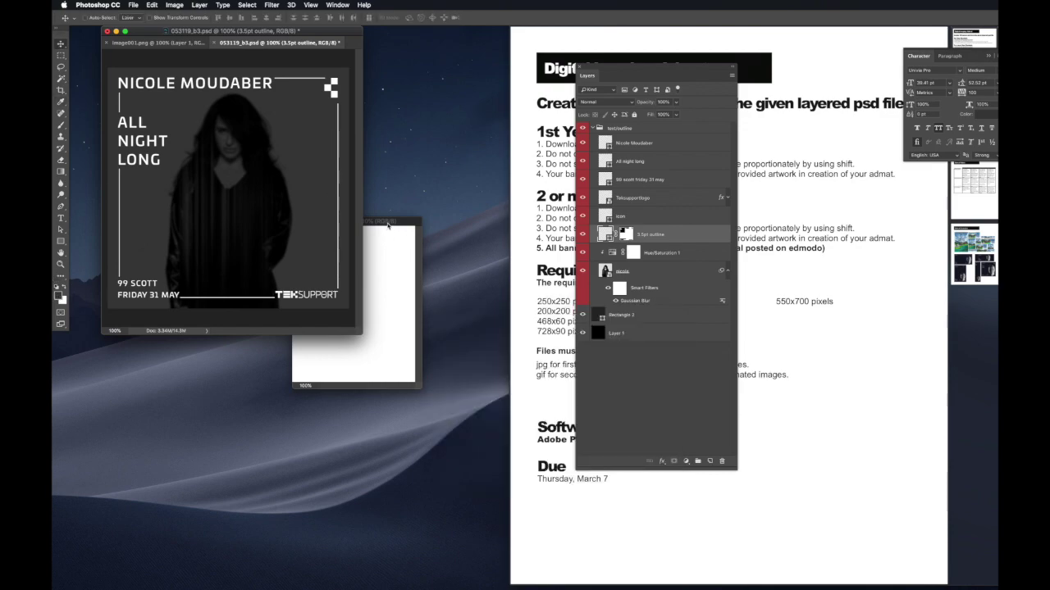
click(60, 102)
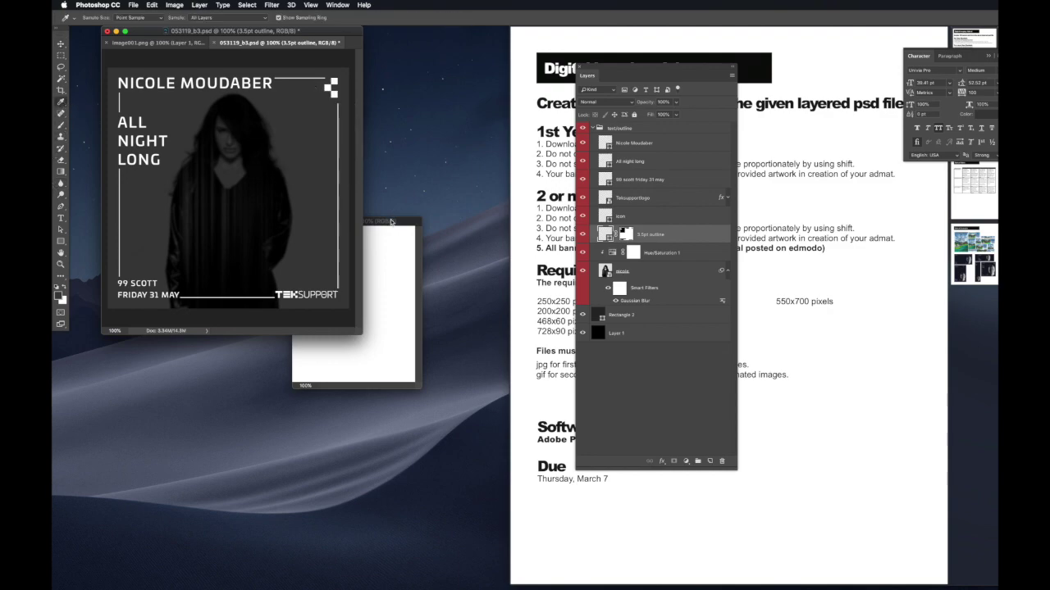
click(392, 222)
drag(385, 224, 451, 150)
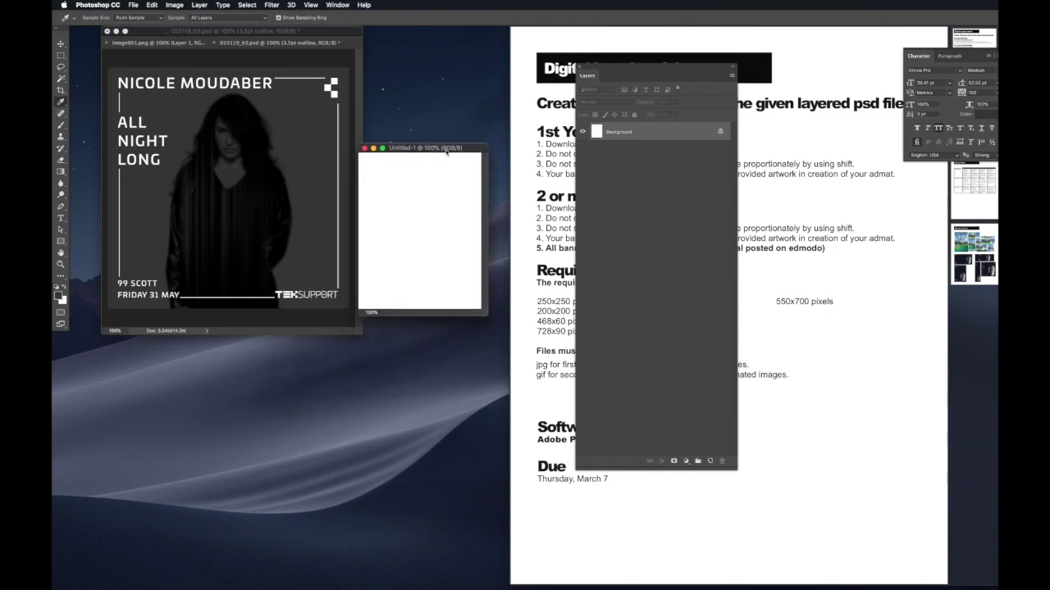
click(153, 5)
click(164, 147)
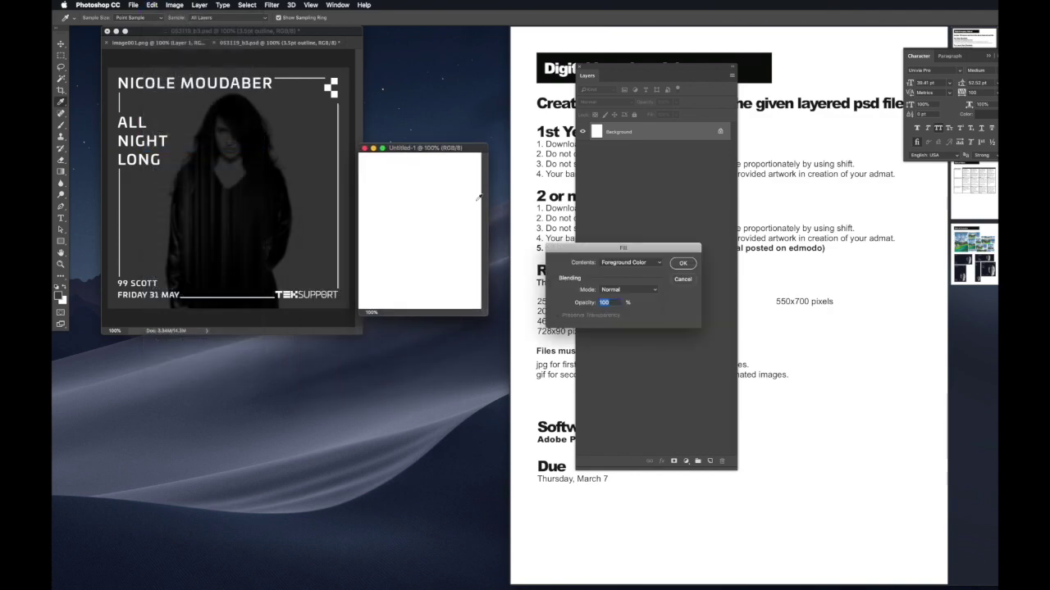
click(683, 264)
Step: Copy the text/outline group from the 053119_b3.psd poster into the new document
drag(433, 150, 380, 235)
click(60, 43)
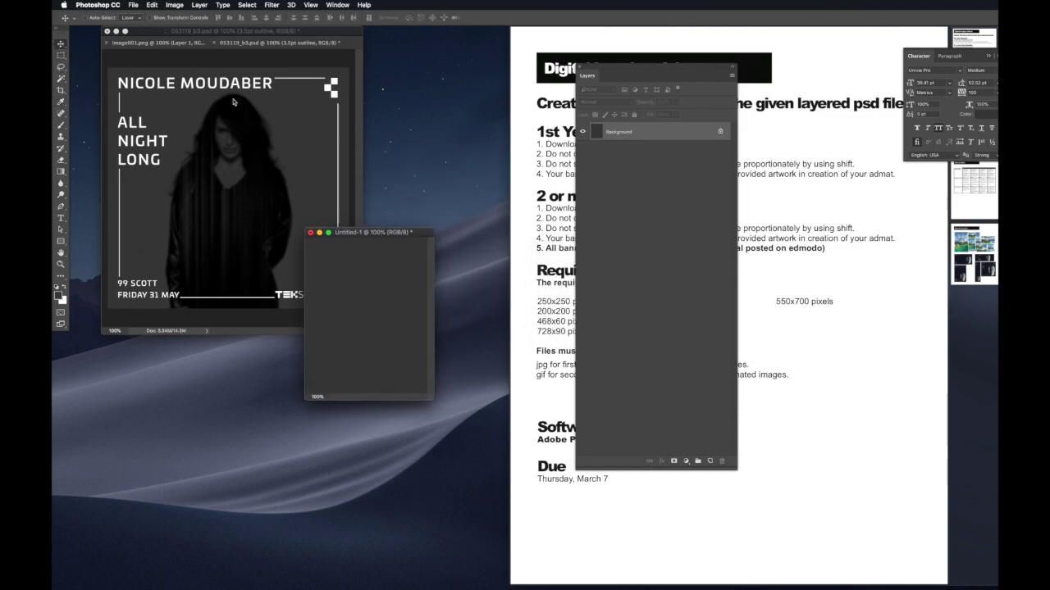
click(311, 97)
drag(384, 233, 449, 156)
click(323, 134)
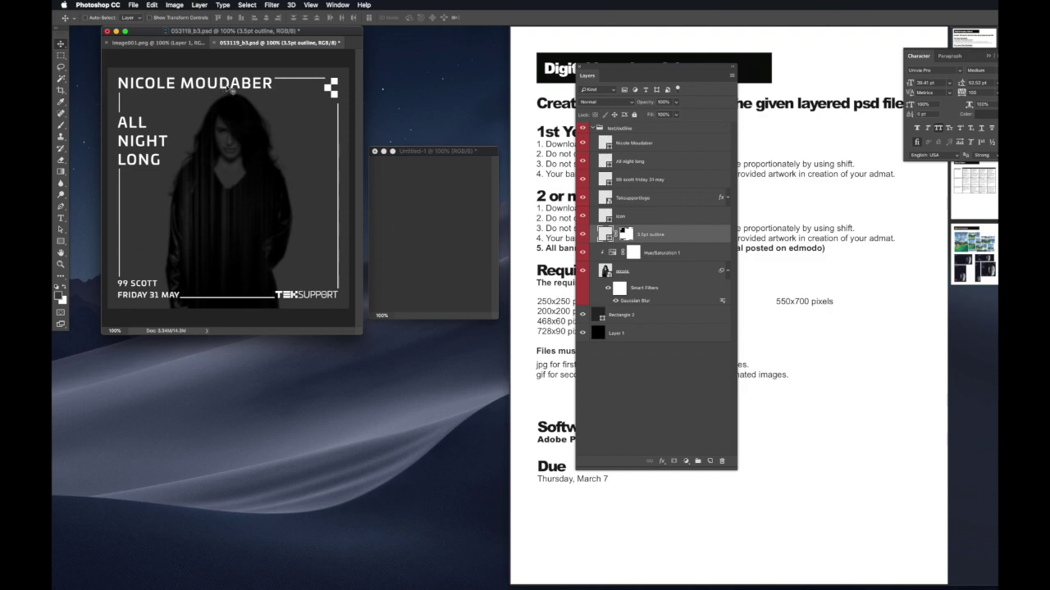
drag(231, 92, 481, 231)
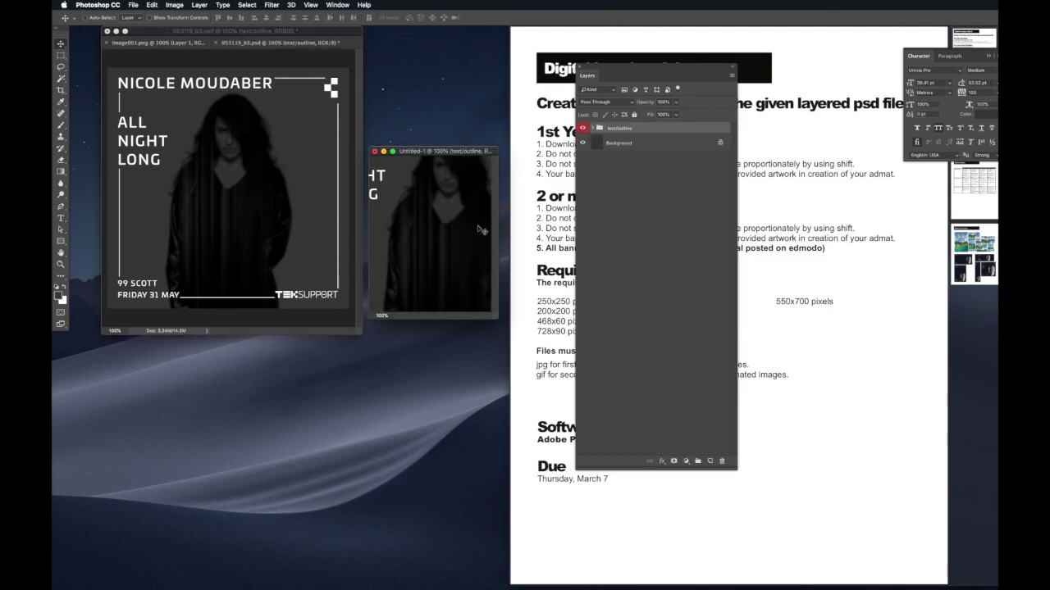
click(302, 217)
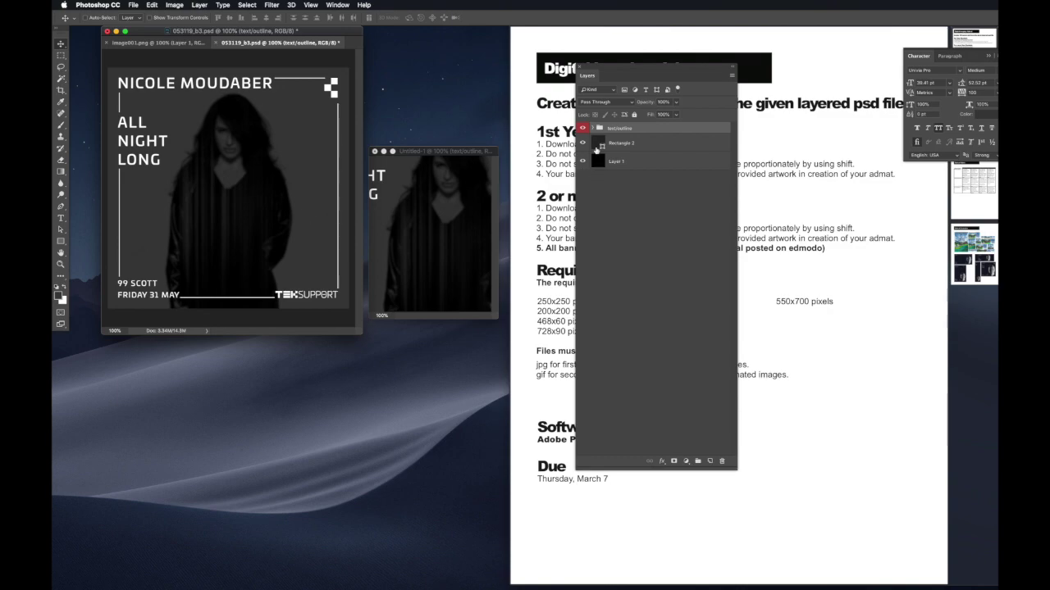
click(463, 244)
Step: Enlarge the banner's window and scale the text/outline group proportionally to about 52% so its artwork fits the canvas
drag(492, 322, 714, 484)
drag(518, 155, 316, 112)
click(592, 128)
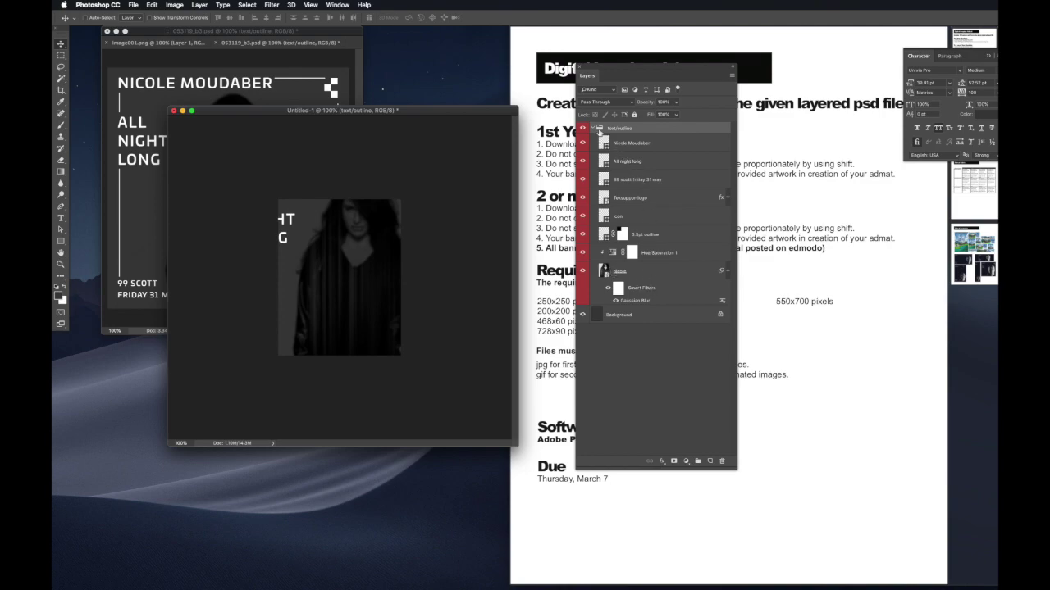
key(super+t)
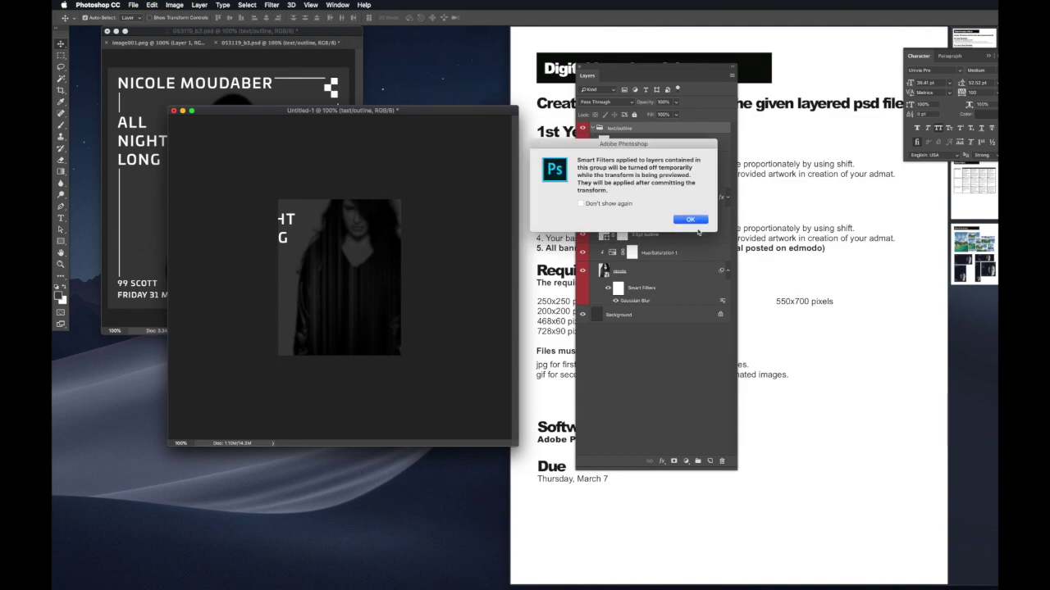
click(691, 220)
click(153, 5)
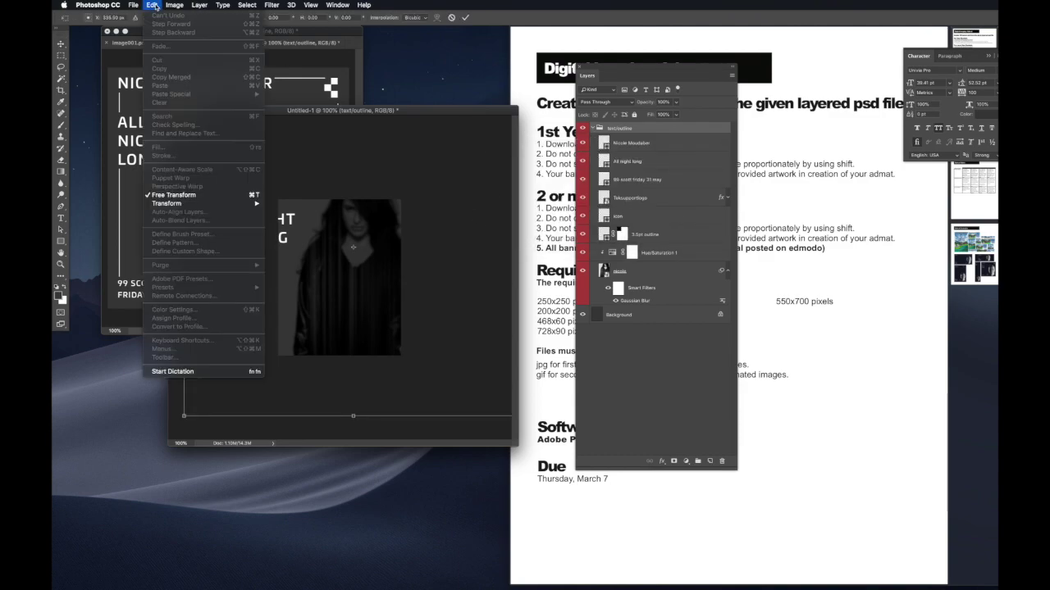
click(399, 159)
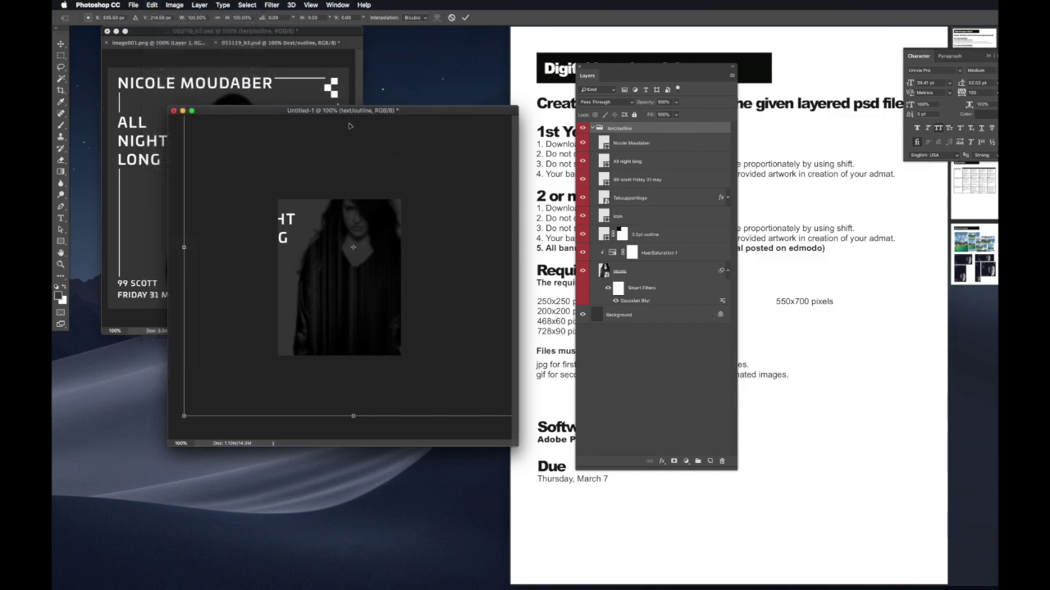
drag(184, 416, 264, 334)
drag(319, 300, 309, 322)
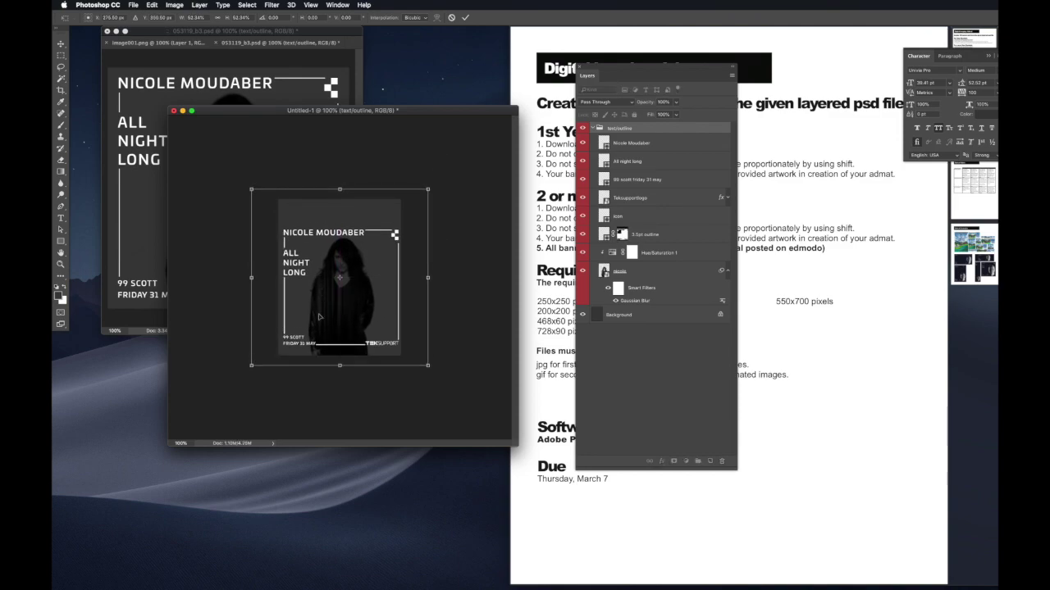
Step: Refine the text/outline group's scale to about 52.7%, lower it toward the canvas's bottom edge, and apply the transform
key(super+equal)
drag(420, 434, 574, 555)
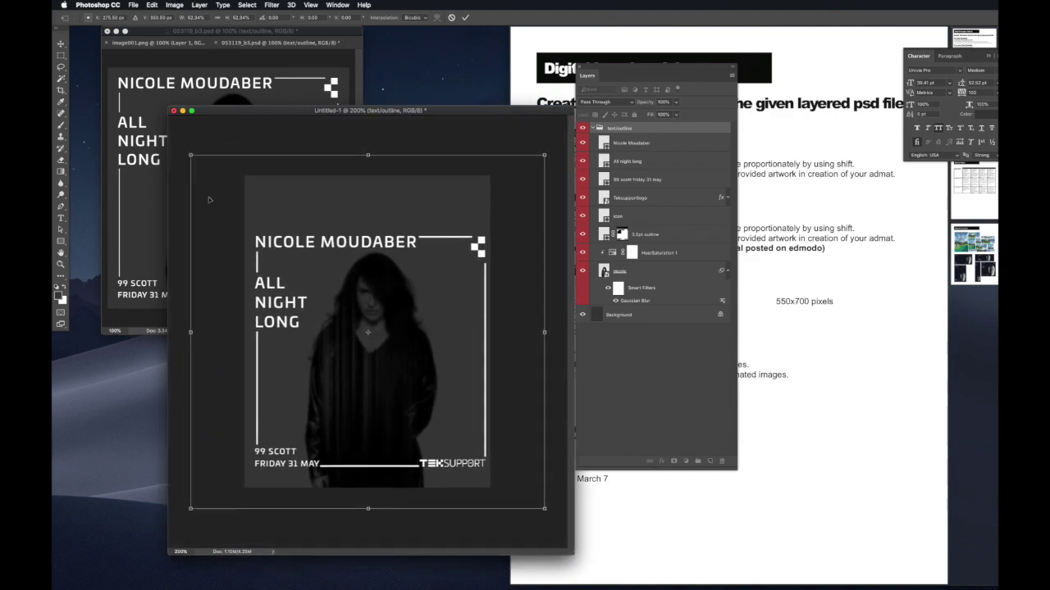
drag(187, 153, 183, 148)
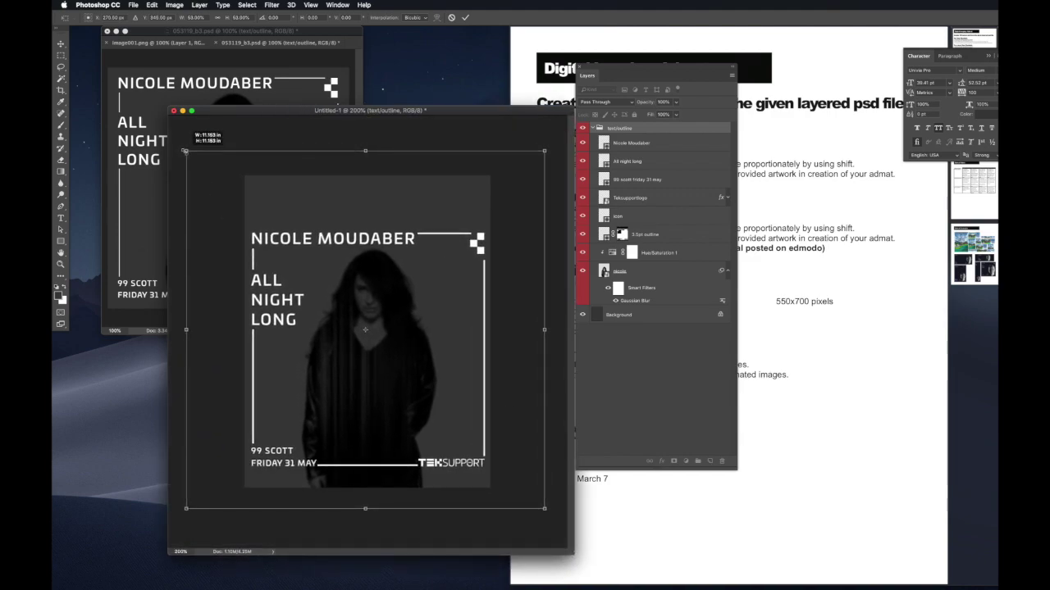
drag(544, 149, 542, 153)
key(shift+Down)
key(shift+Down)
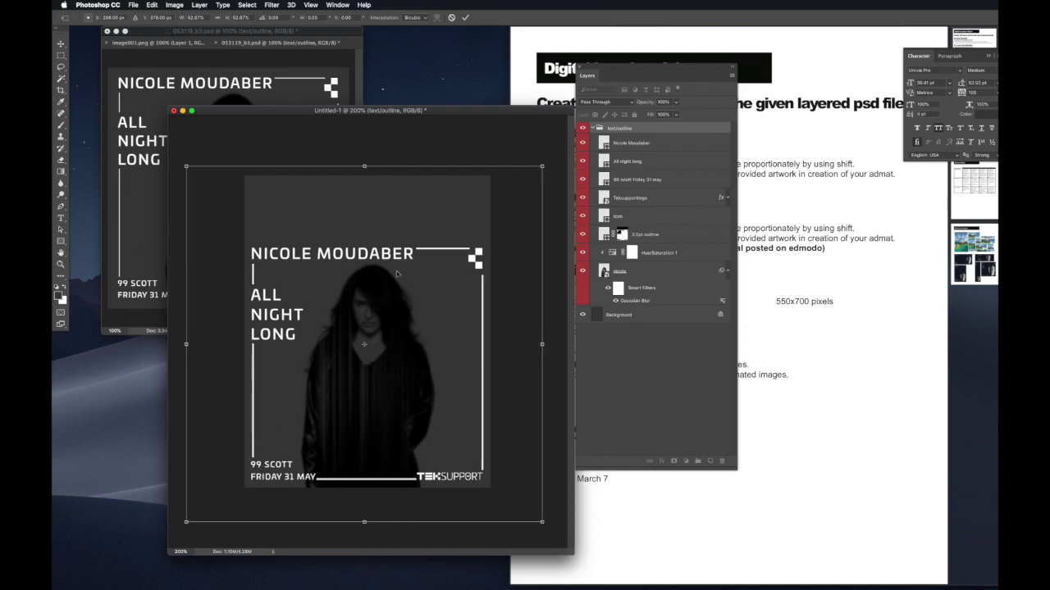
key(Return)
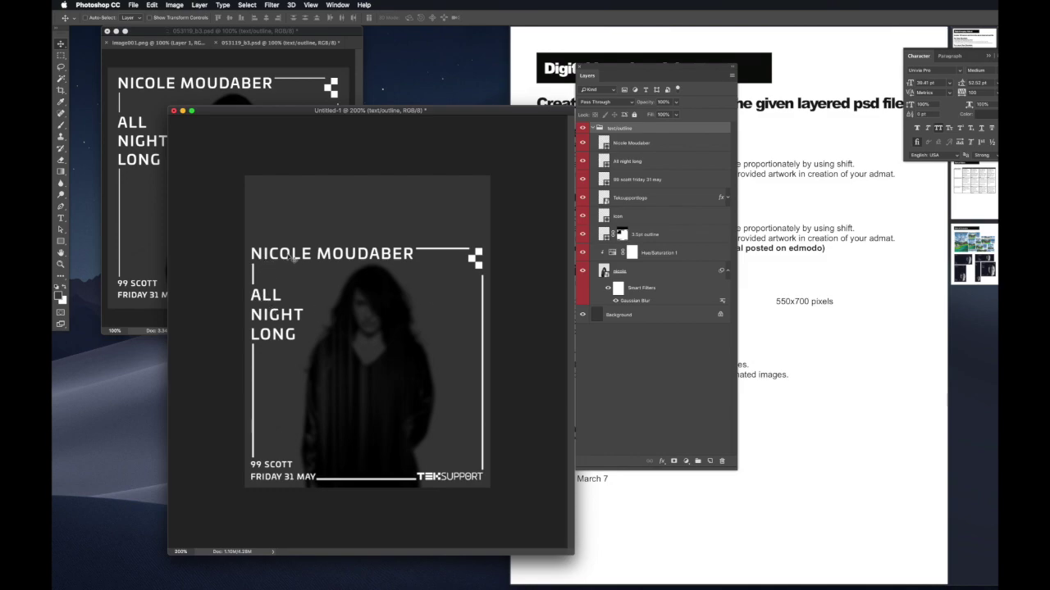
Step: Reorder the Icon layer so it sits directly below the All night long layer
click(623, 142)
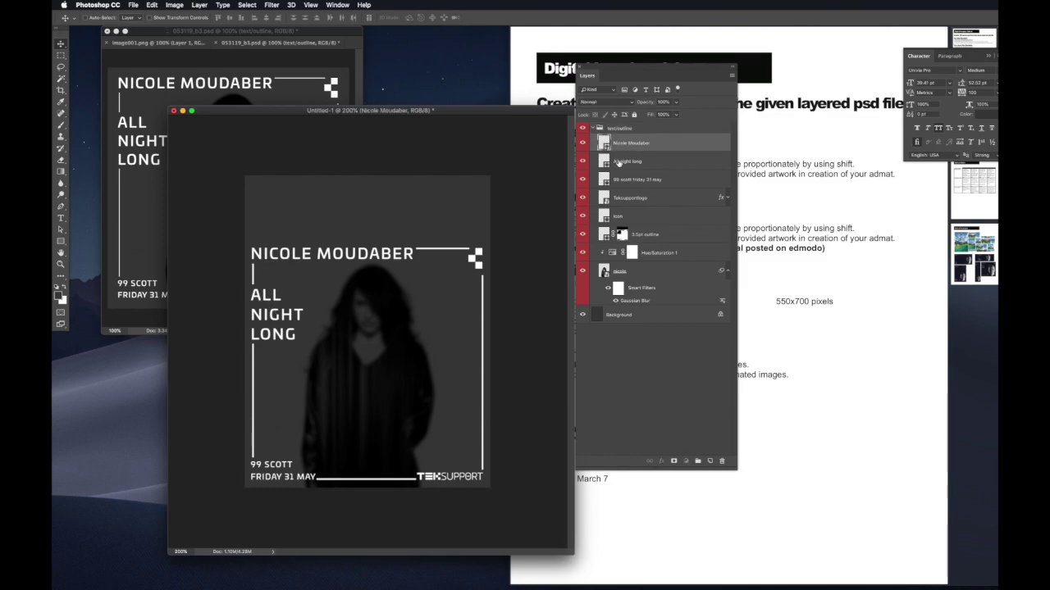
shift+click(617, 162)
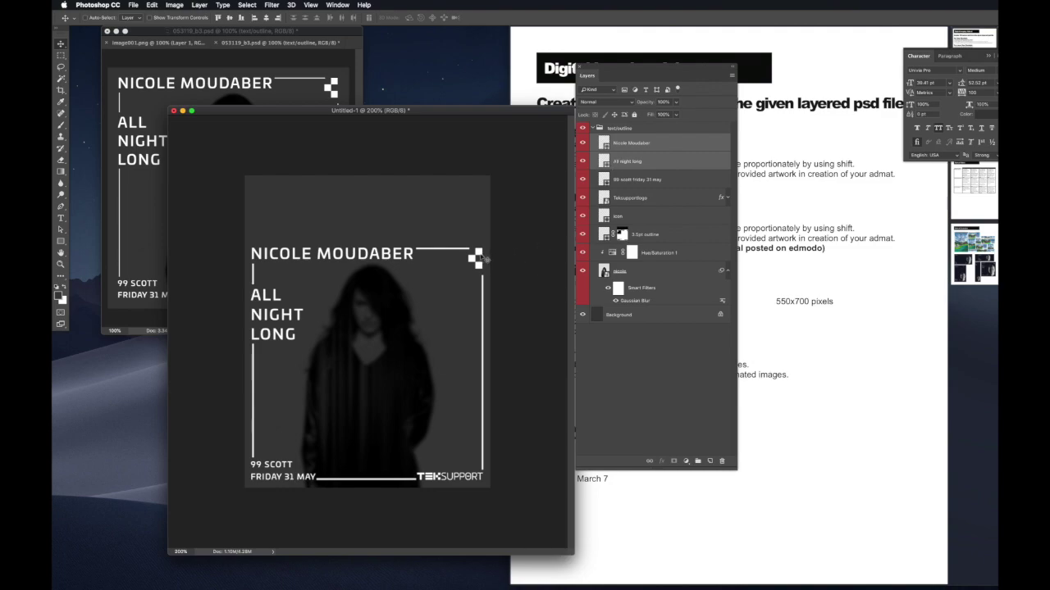
drag(628, 217, 638, 181)
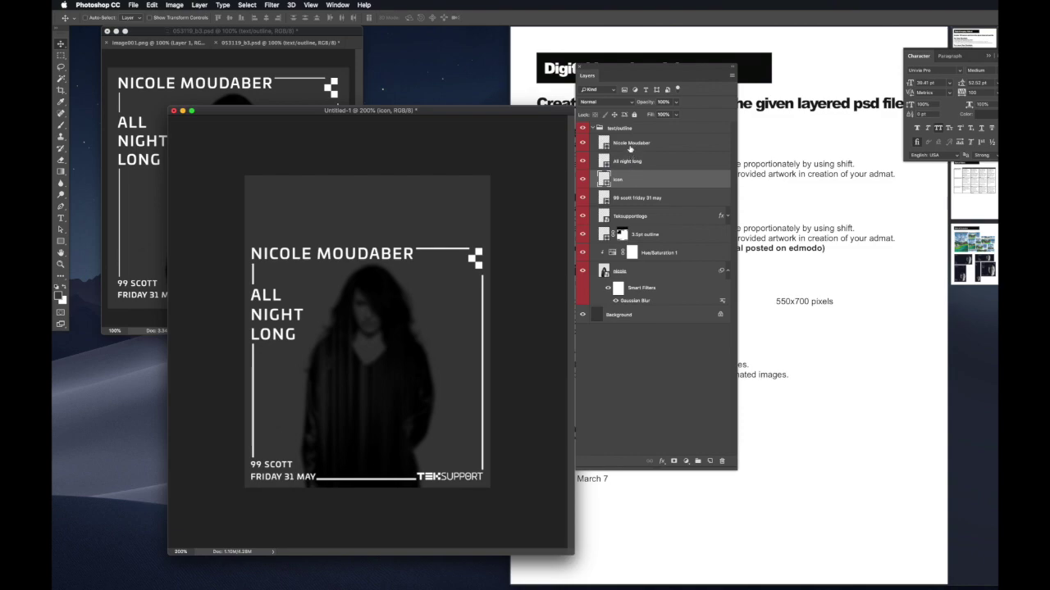
Step: Move the Nicole Moudaber, All night long and Icon layers together up to the canvas's upper edge, nudging them slightly right
shift+click(630, 144)
drag(405, 260, 404, 195)
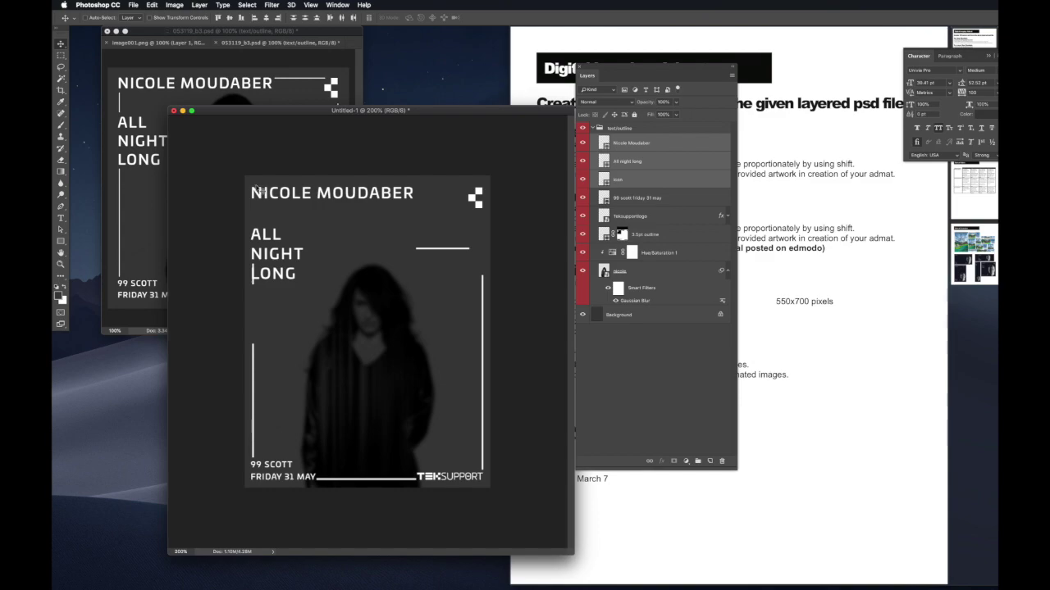
key(Up)
key(Up)
key(Up)
key(Up)
key(Up)
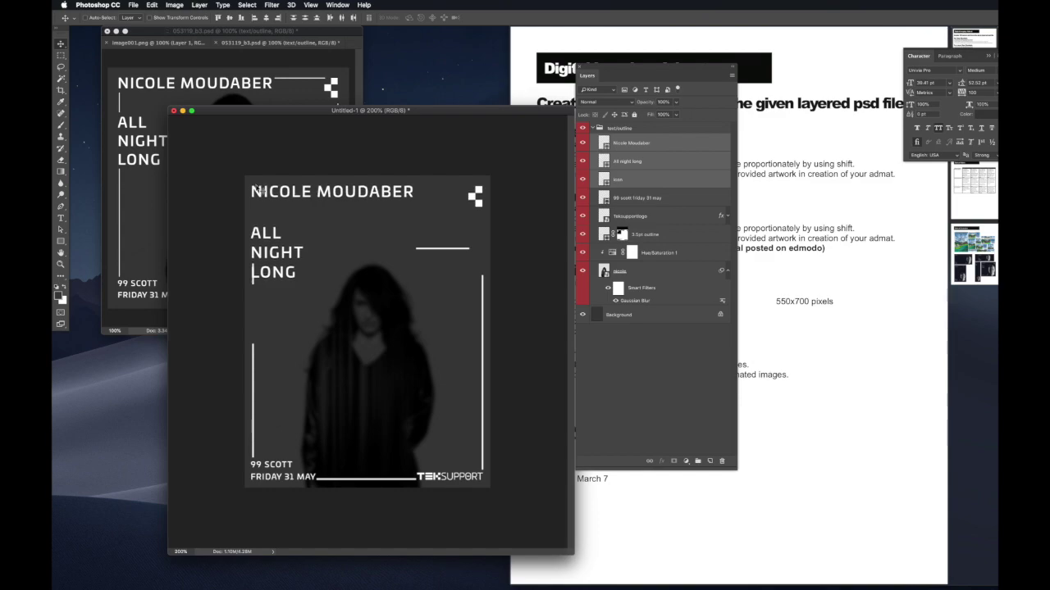
key(Right)
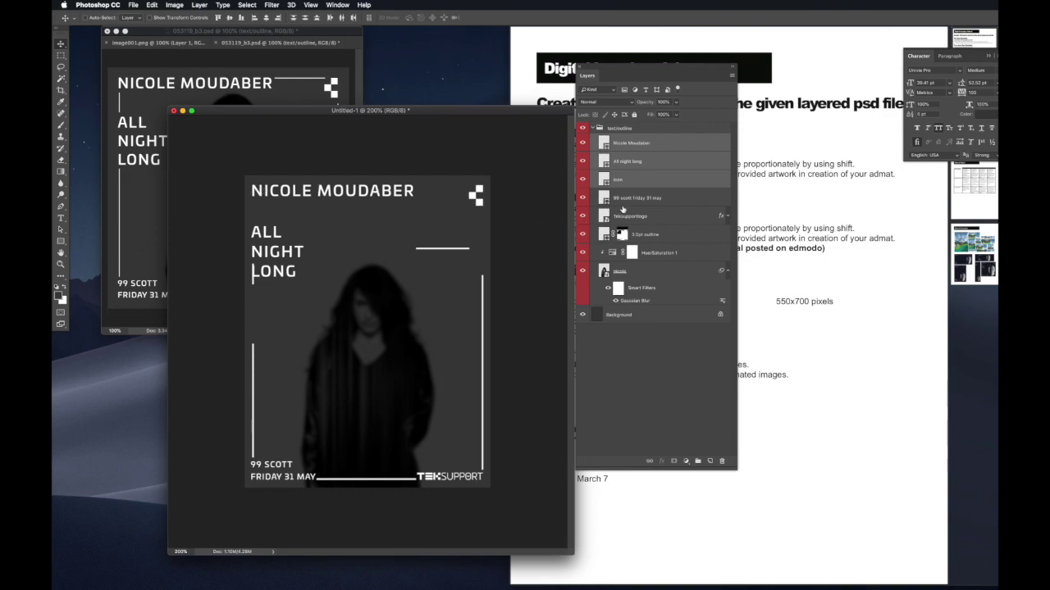
Step: Fill a rectangular selection over the upper half of the 3.5pt outline's layer mask with white, and deselect
click(673, 237)
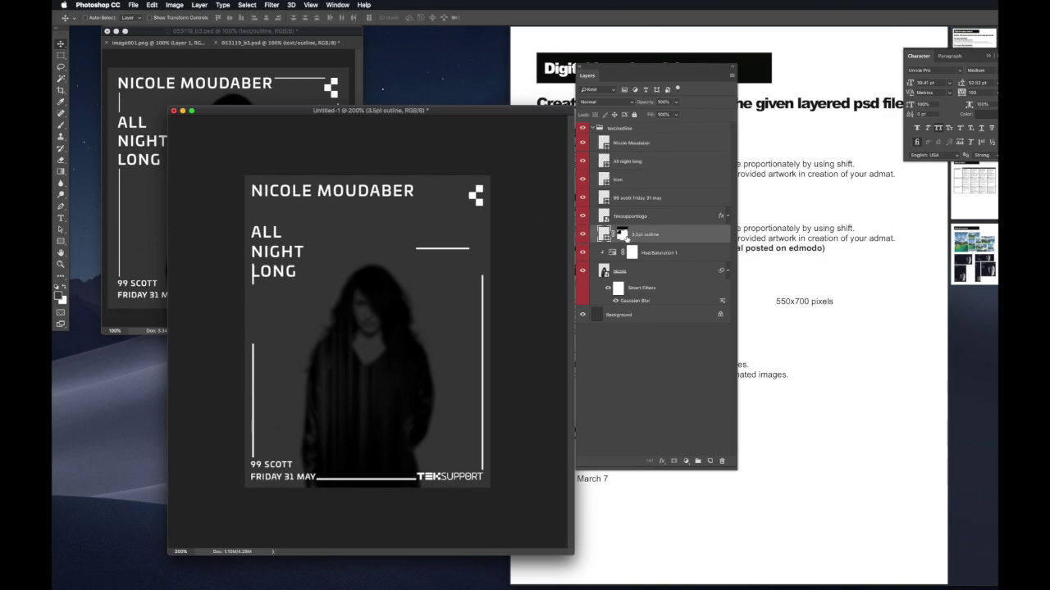
click(622, 234)
click(61, 55)
drag(244, 175, 491, 350)
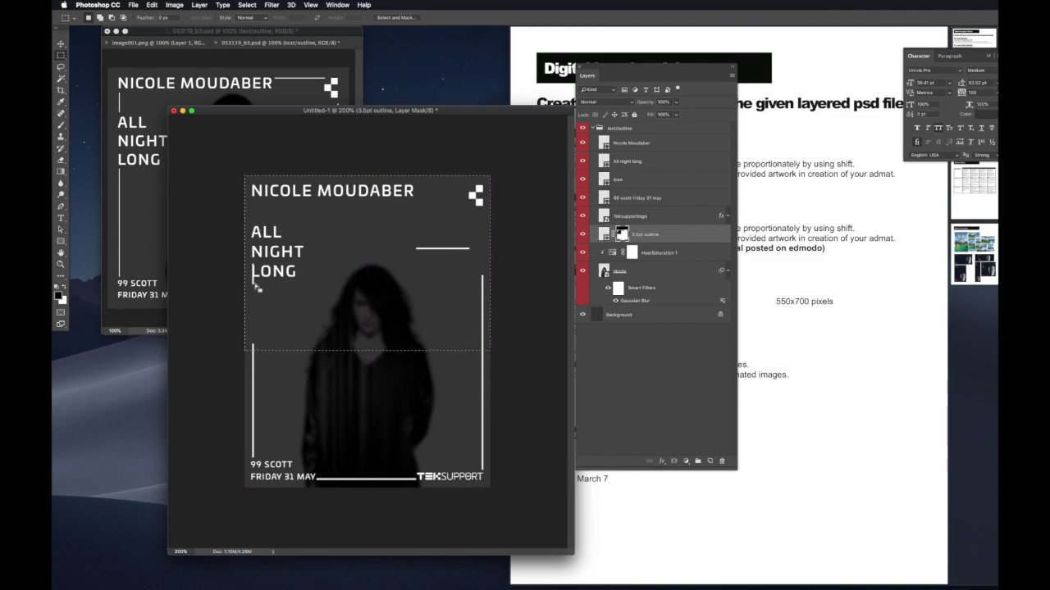
click(65, 289)
key(alt+BackSpace)
key(v)
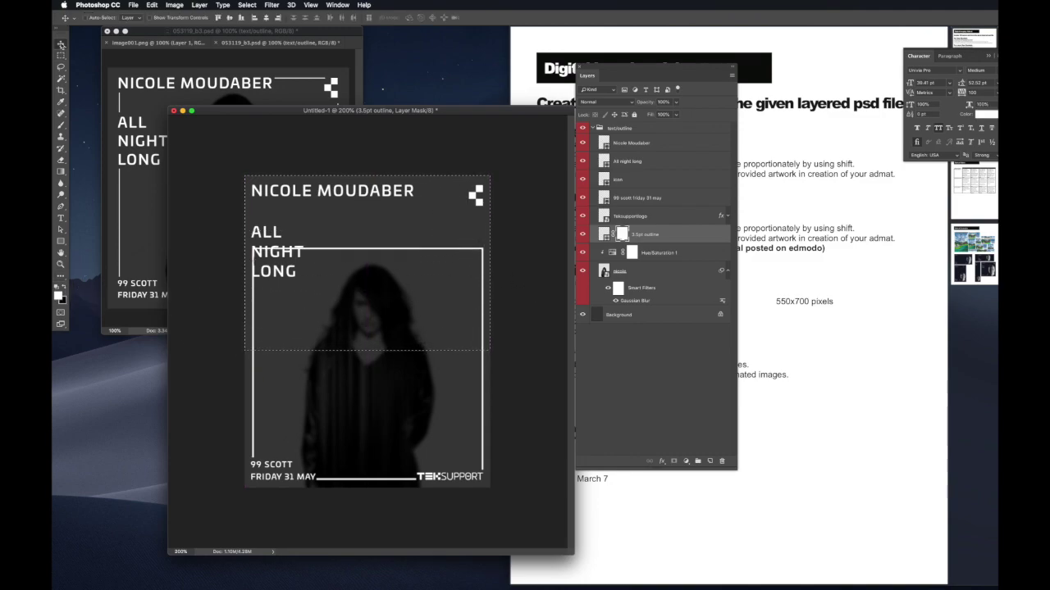
key(super+d)
Step: Set the 3.5pt outline shape's stroke width to about 1.87 pt
drag(170, 105, 353, 132)
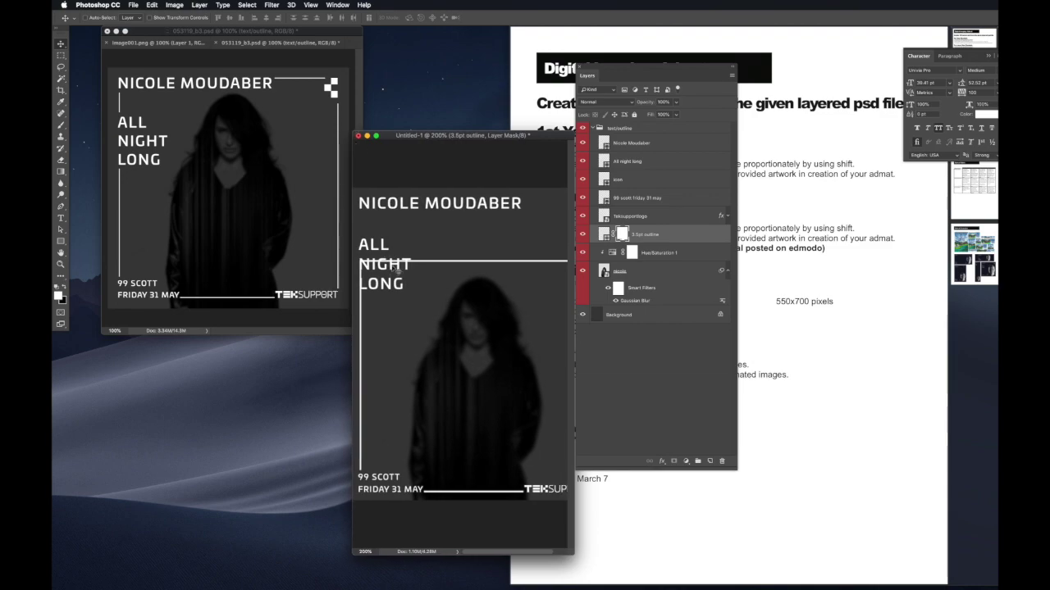
click(605, 235)
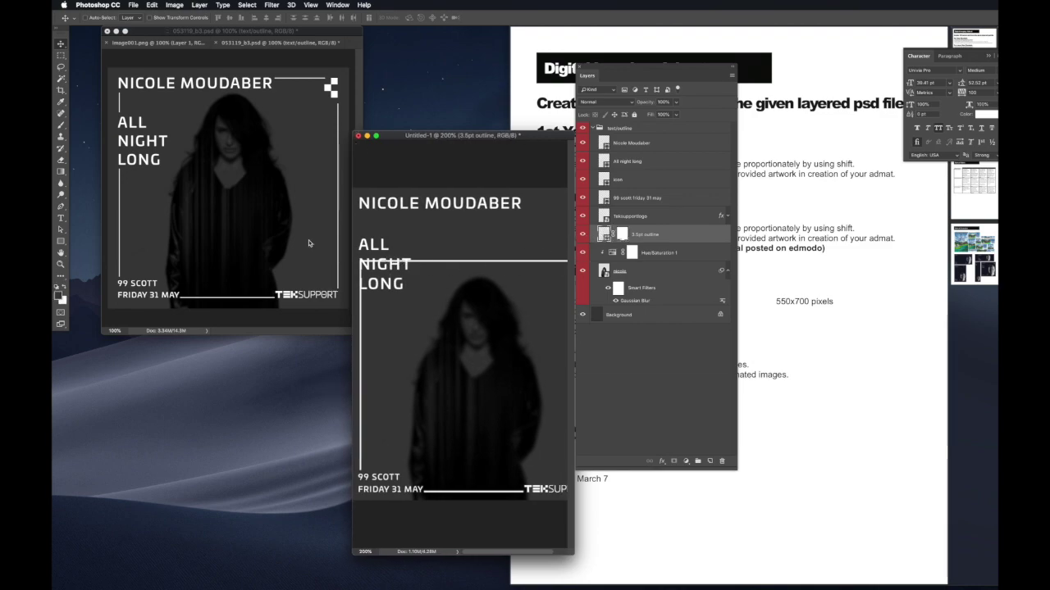
click(61, 230)
drag(426, 135, 284, 110)
drag(449, 272, 490, 276)
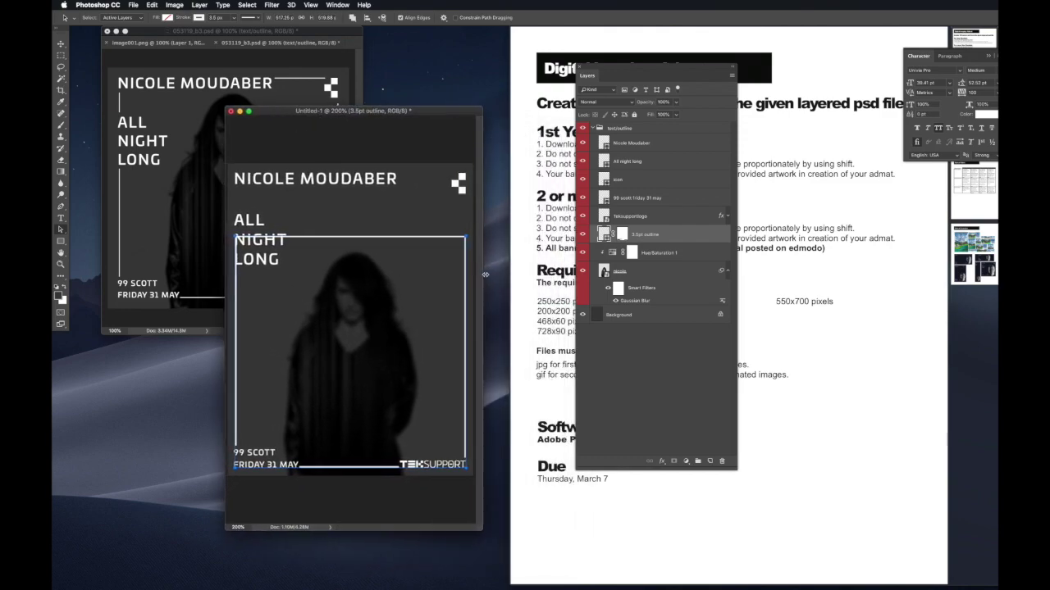
click(236, 19)
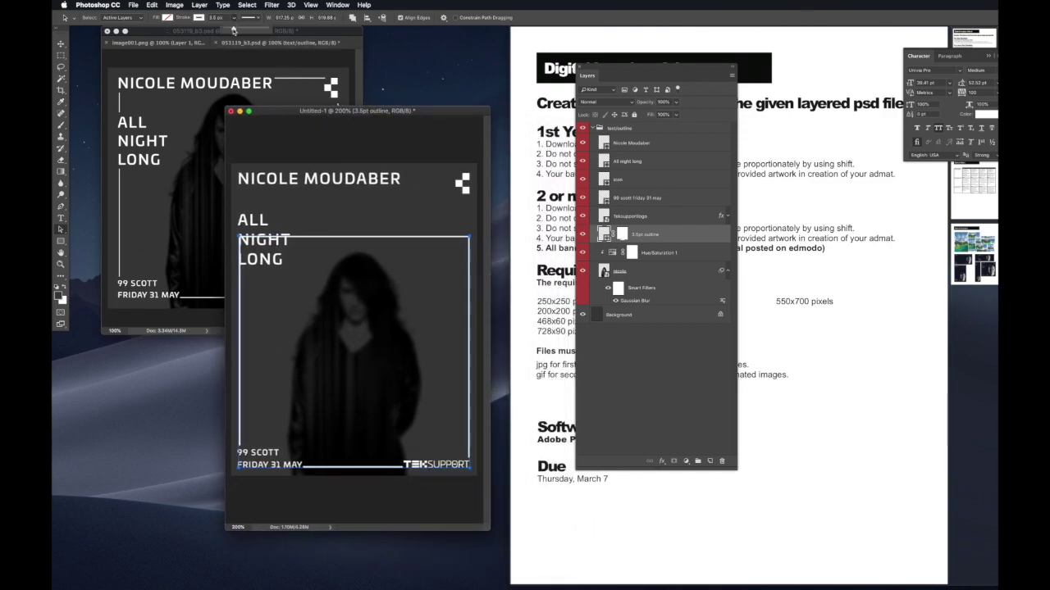
drag(235, 30, 232, 31)
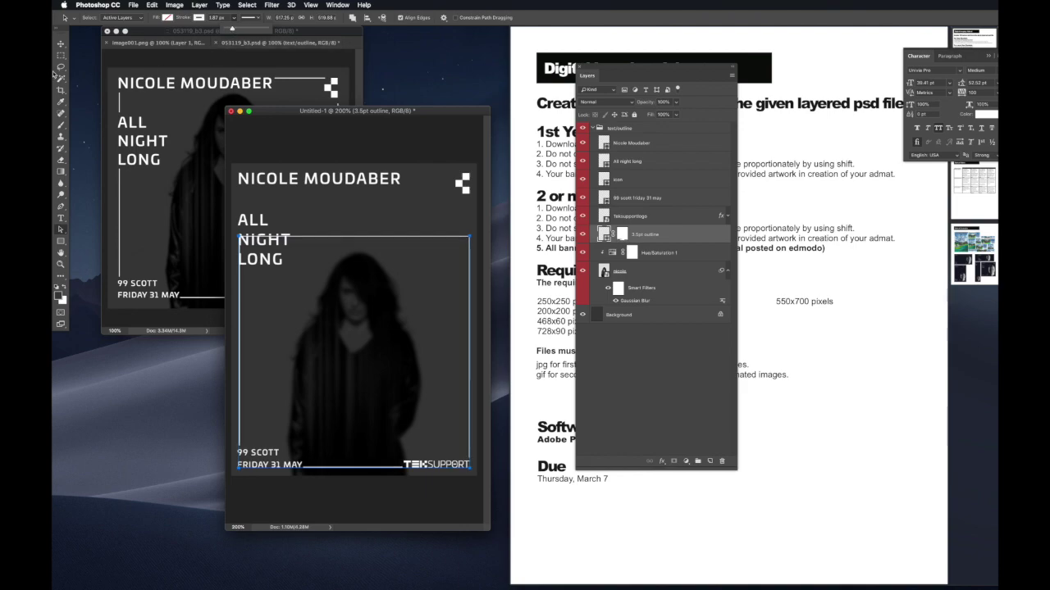
key(v)
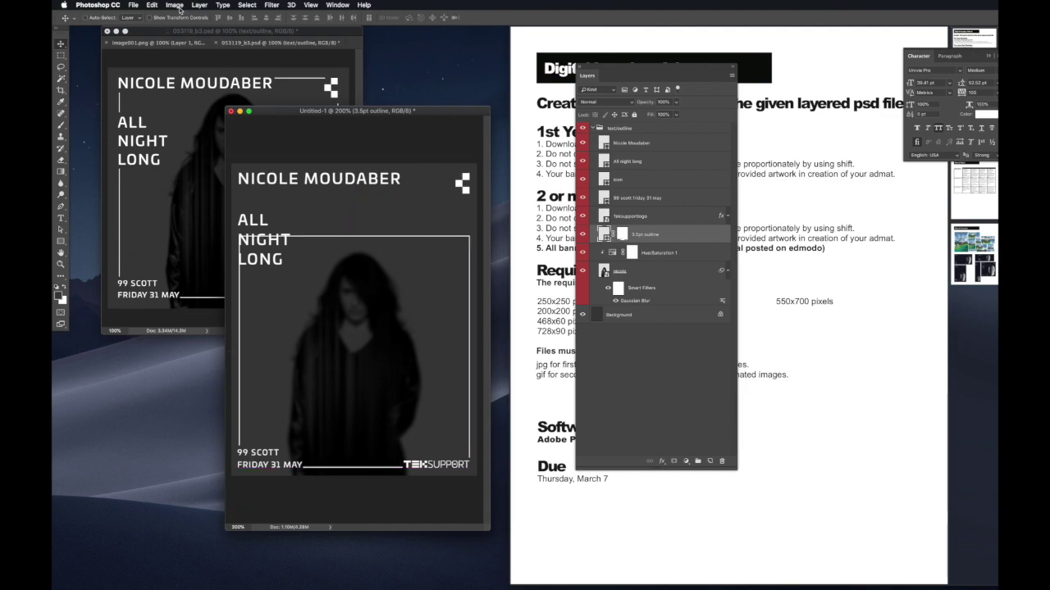
Step: Scale the 3.5pt outline upward to about 127% height so its upper edge meets the Nicole Moudaber headline, and apply the transform
click(152, 5)
mouse_move(194, 208)
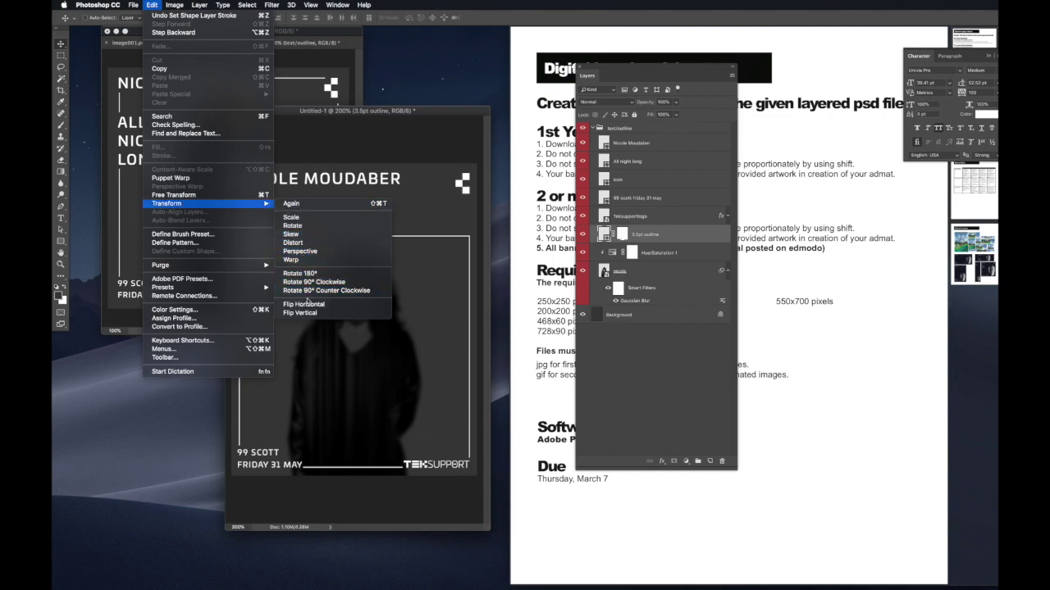
click(294, 218)
drag(352, 237, 349, 174)
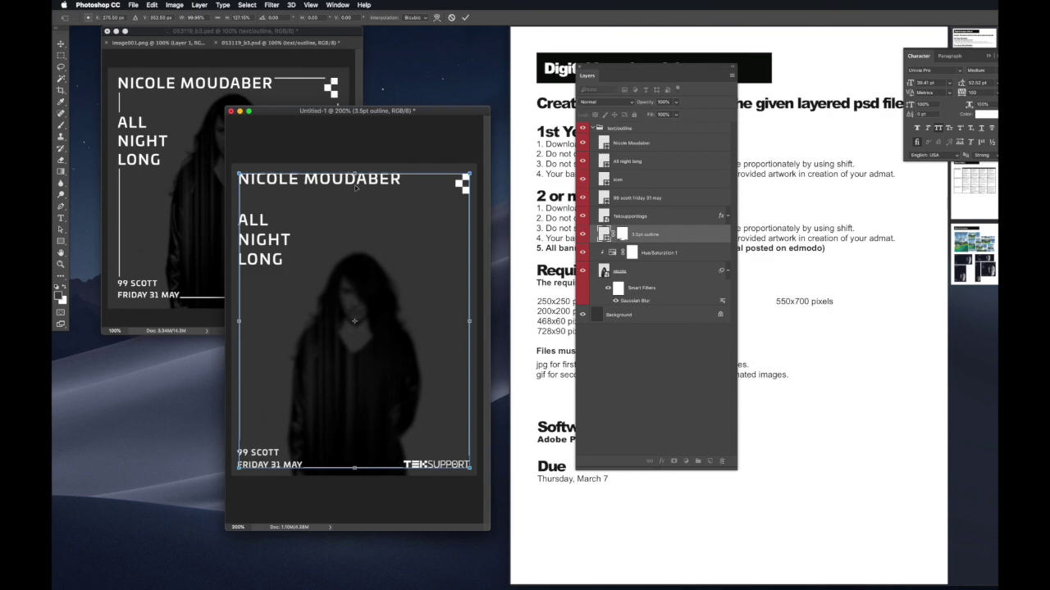
key(Return)
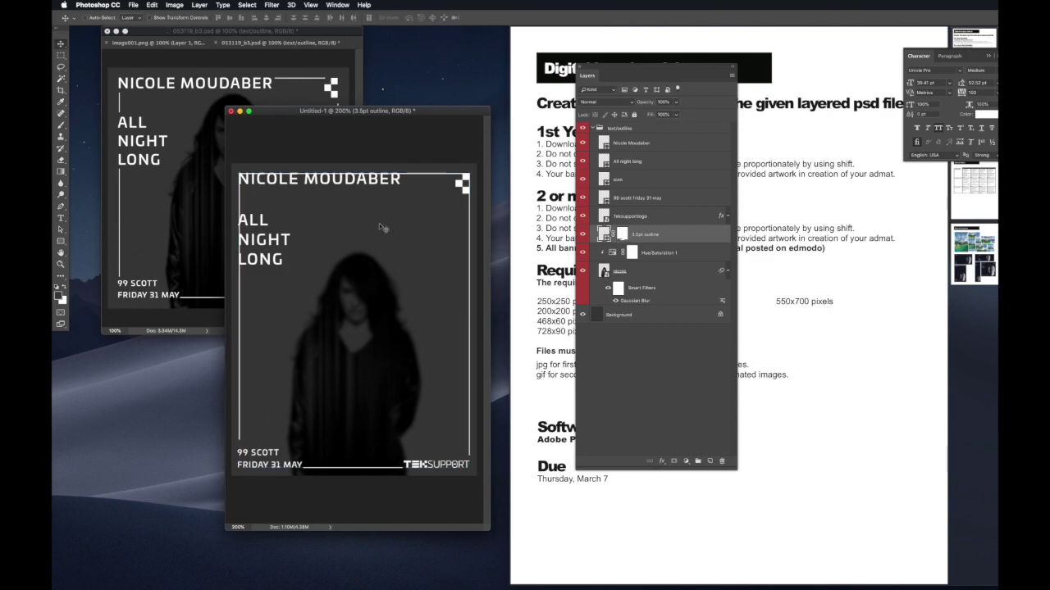
Step: Mask out the 3.5pt outline where it crosses the Nicole Moudaber headline, the All night long text and the checkered icon
click(622, 234)
click(61, 55)
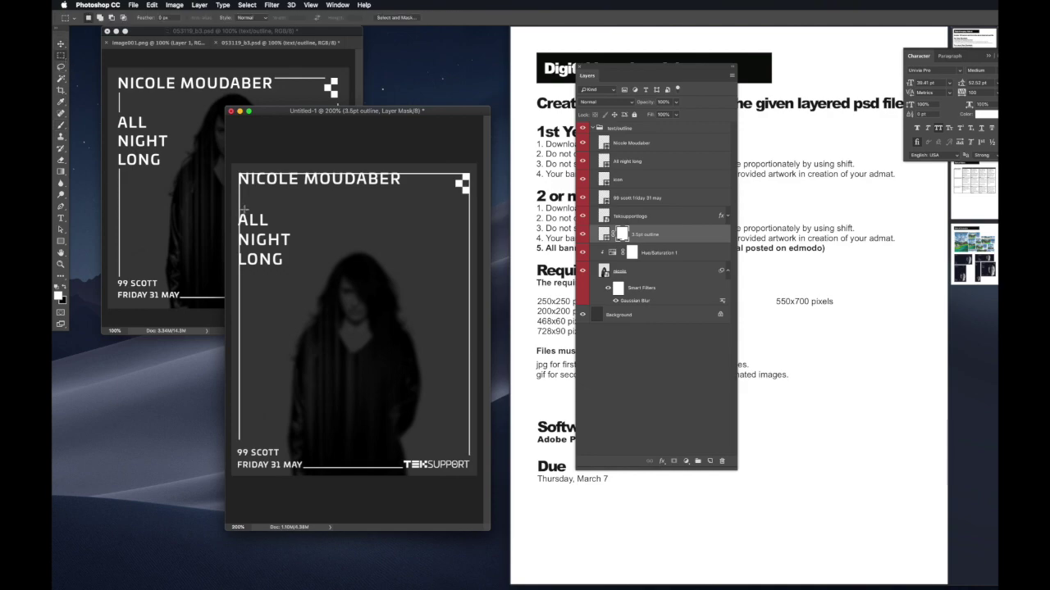
drag(246, 209, 226, 269)
click(237, 168)
drag(235, 169, 473, 199)
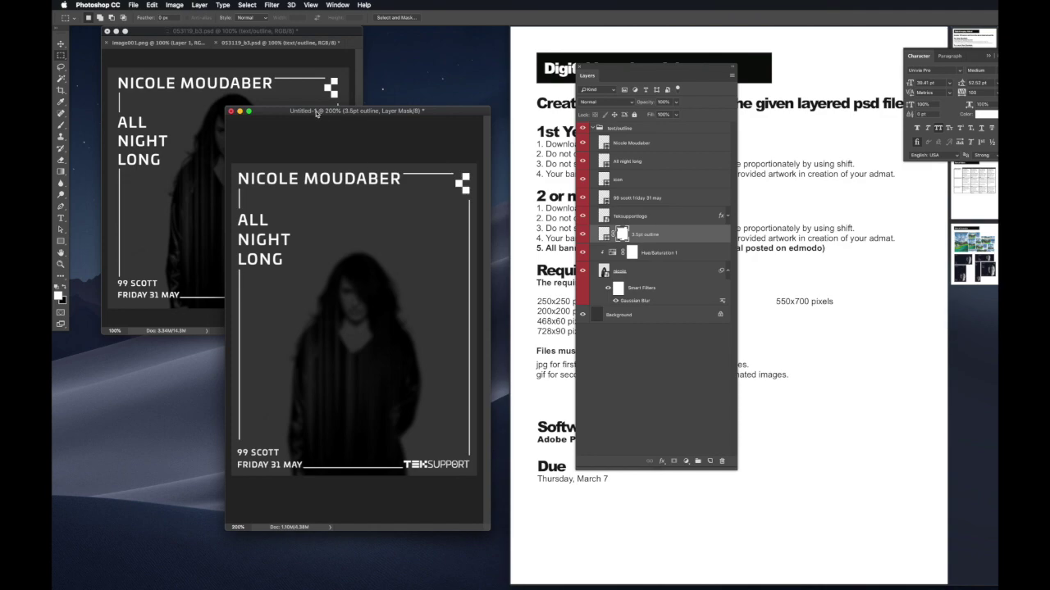
Step: Show the Timeline as a widened floating window, create a video timeline, and convert it to a frame animation
drag(307, 110, 342, 72)
key(v)
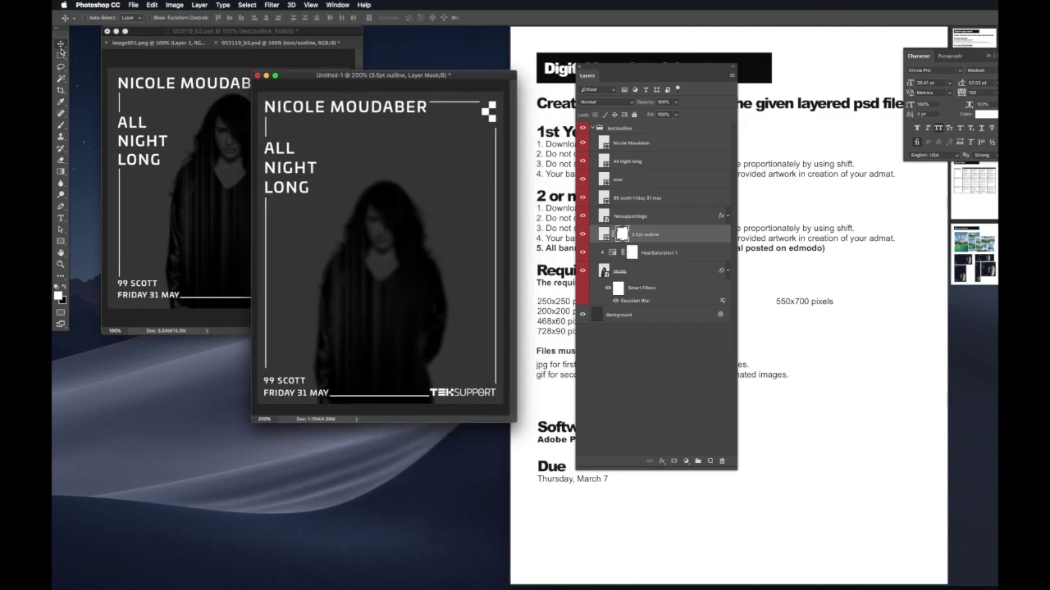
click(337, 5)
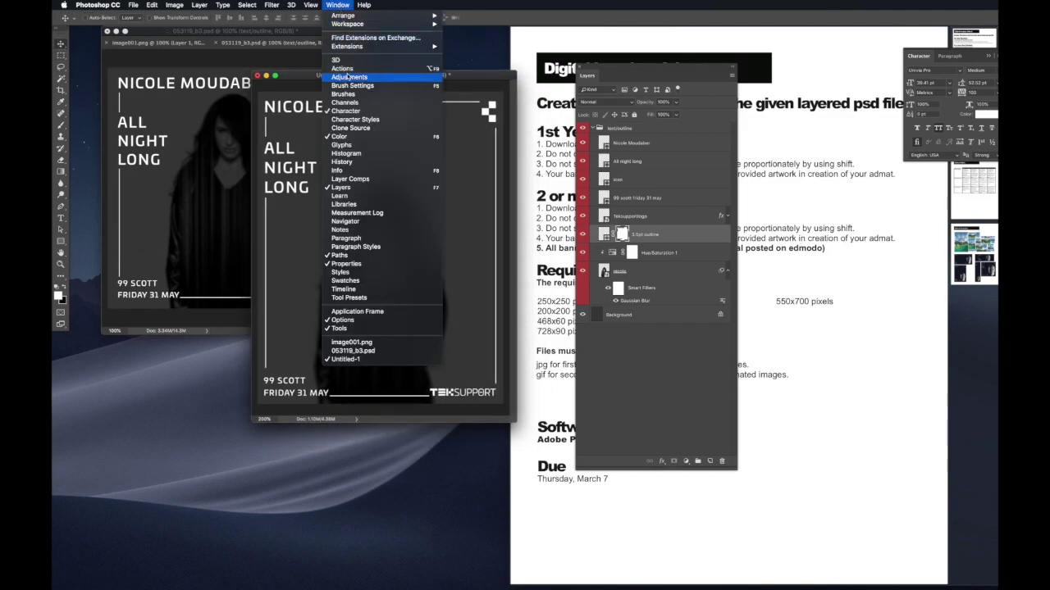
click(354, 291)
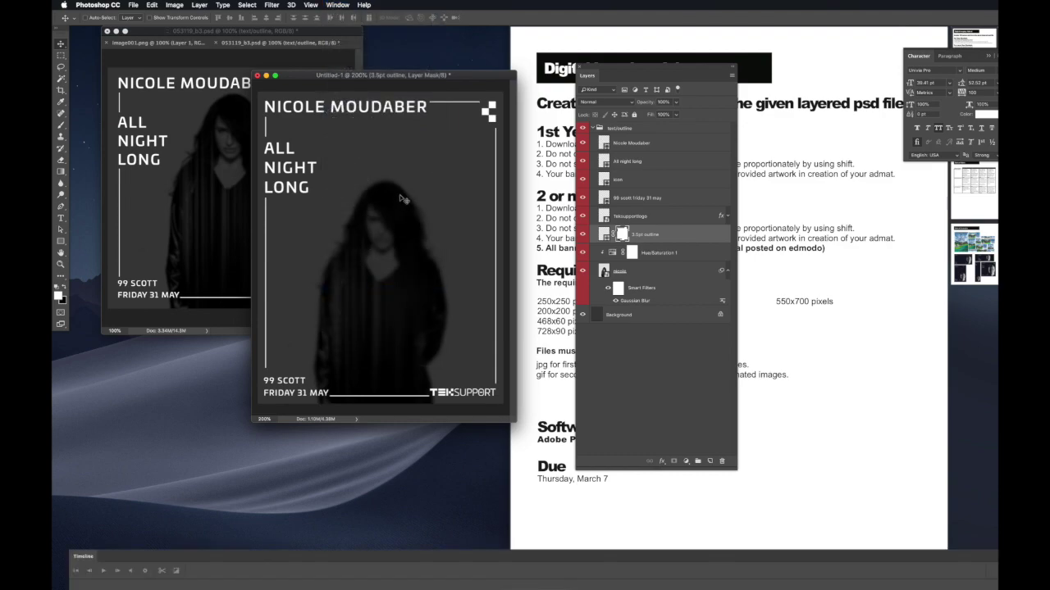
drag(289, 557, 287, 489)
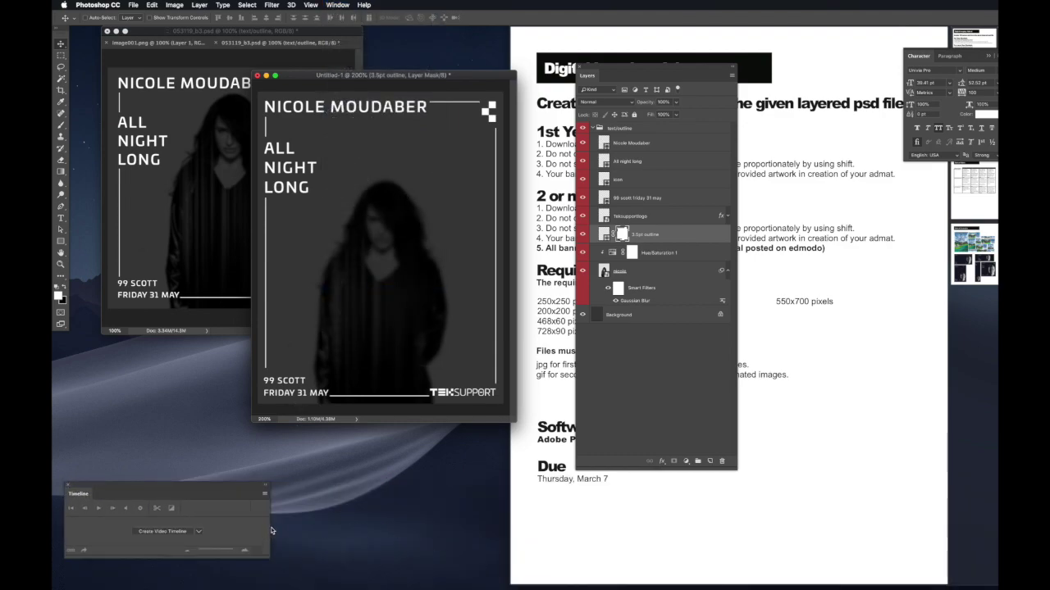
click(162, 531)
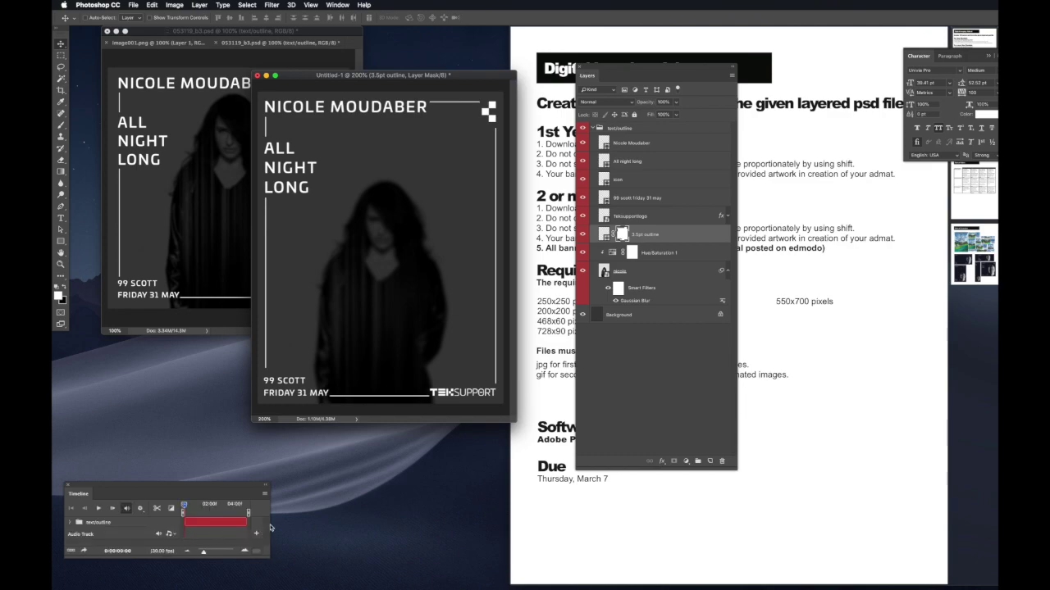
drag(269, 557, 661, 567)
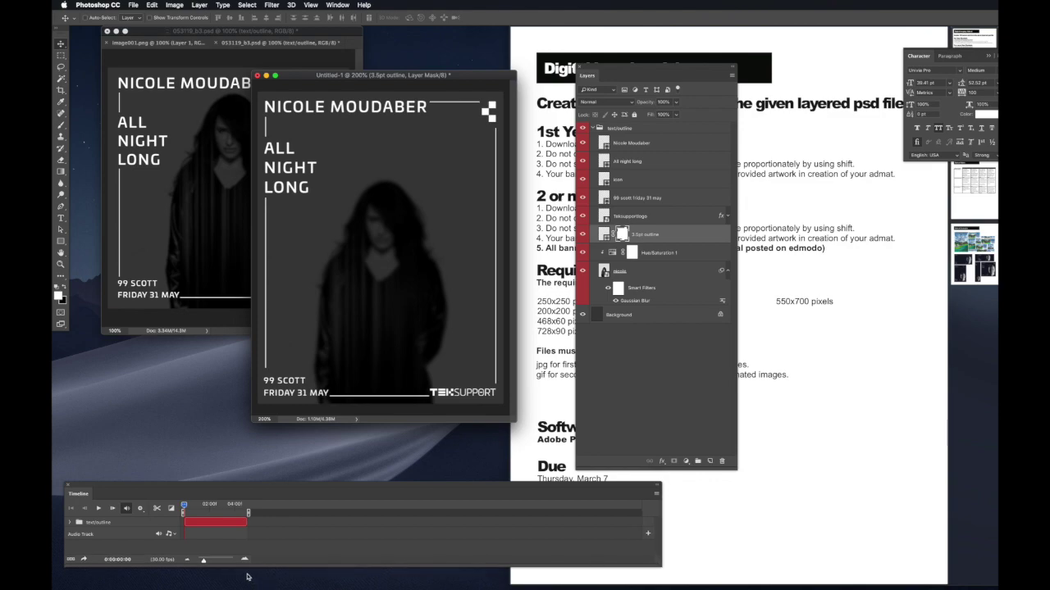
click(71, 559)
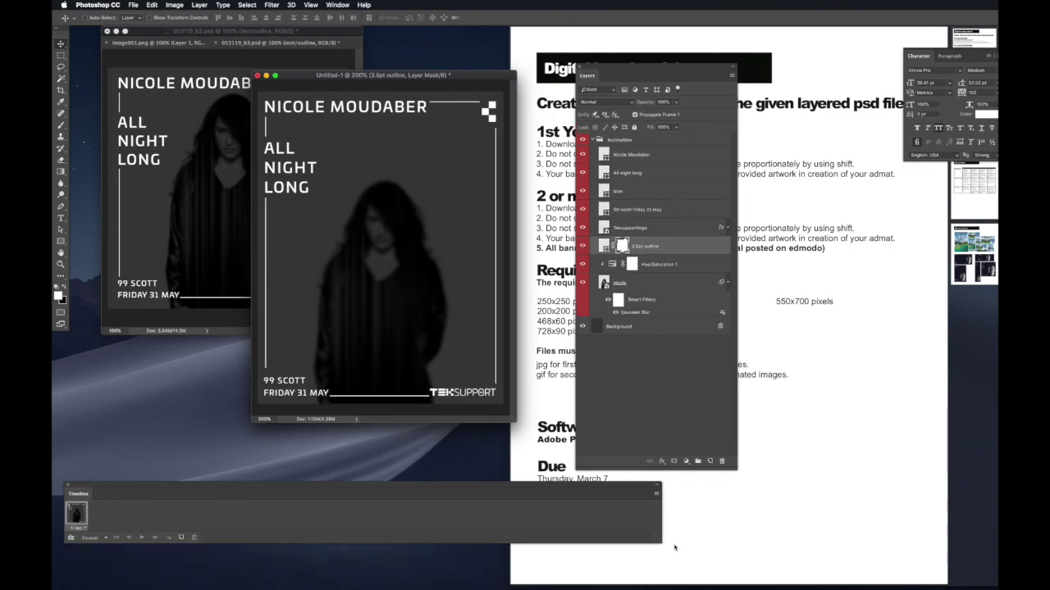
drag(661, 546, 728, 561)
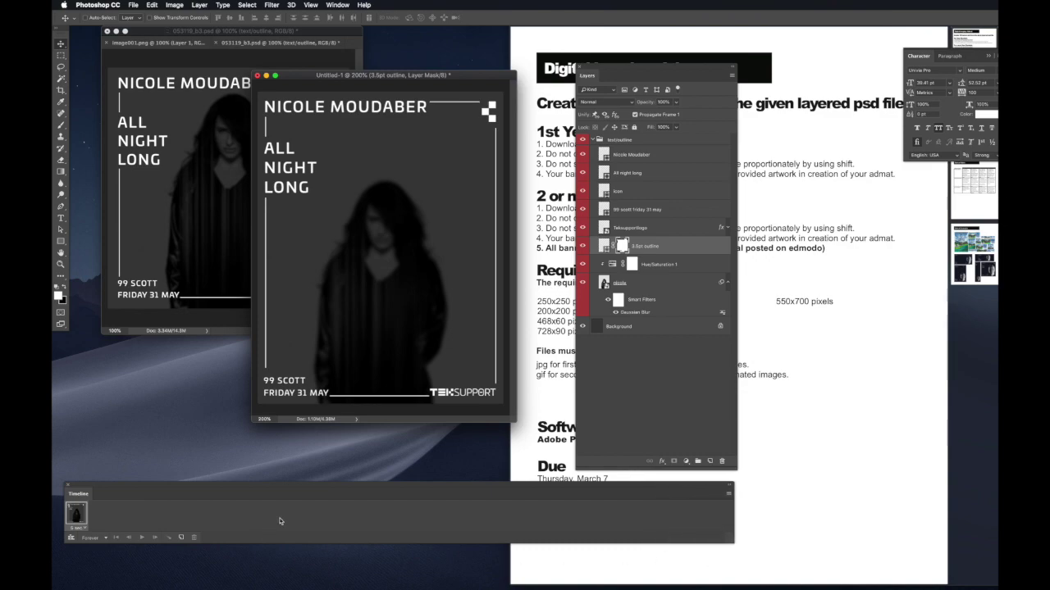
Step: Select the Nicole Moudaber layer, give the first animation frame no delay, and add two more frames
right_click(336, 107)
click(344, 107)
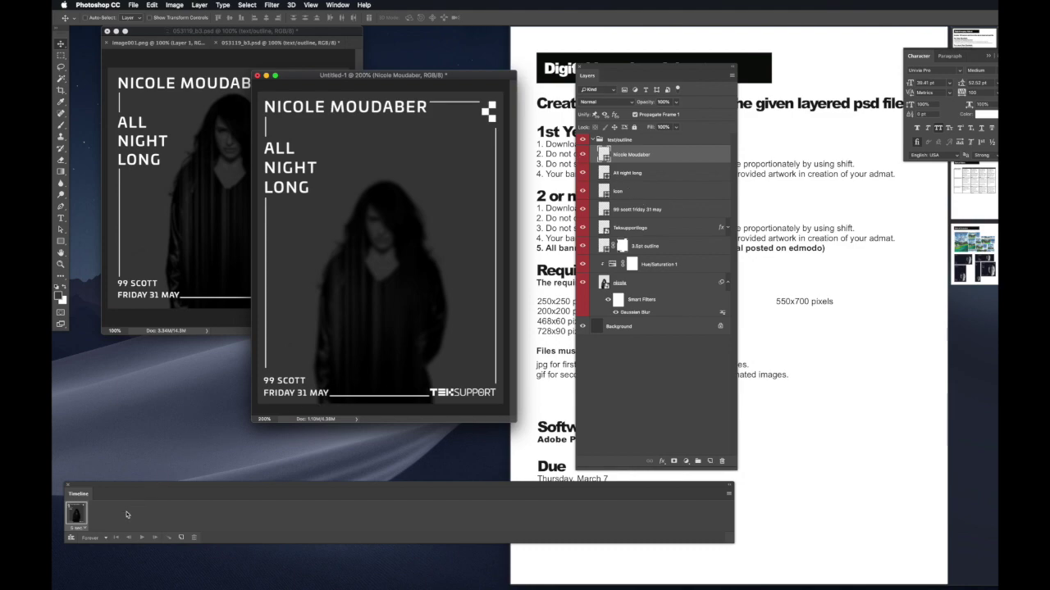
click(78, 529)
click(95, 459)
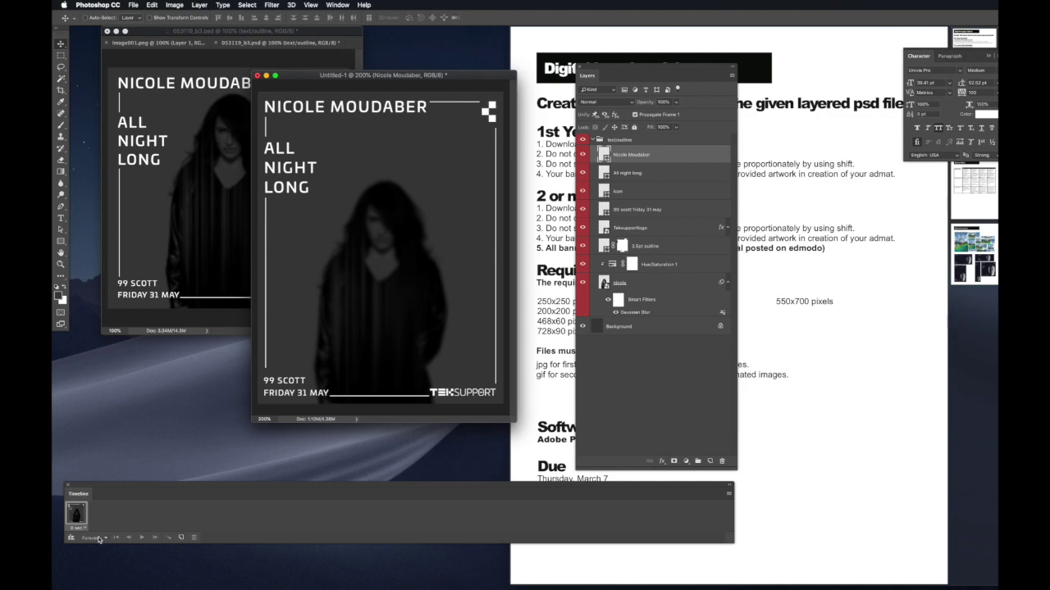
click(181, 537)
click(181, 538)
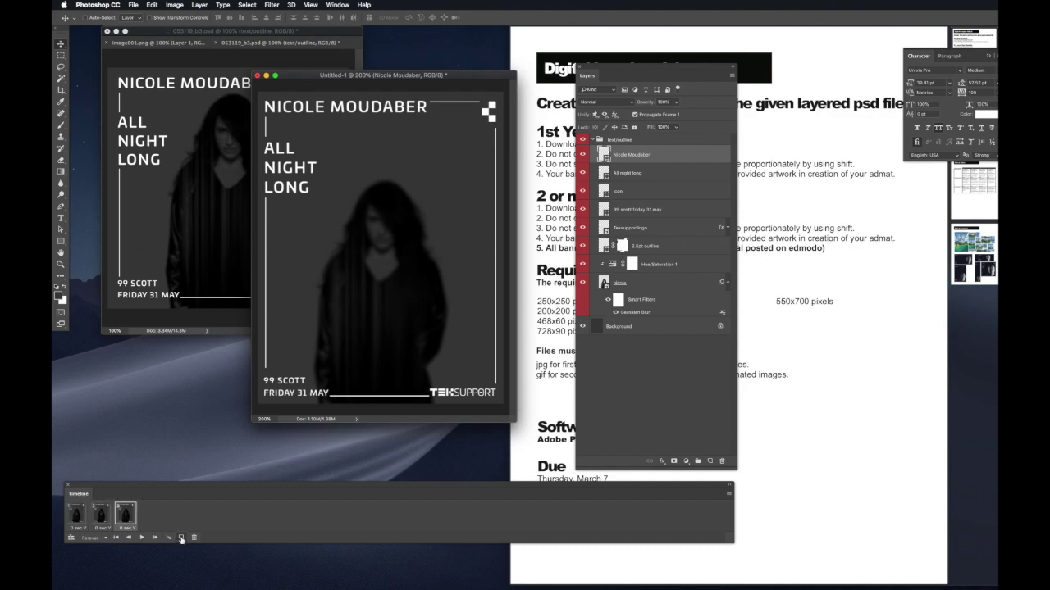
Step: Hide the Nicole Moudaber layer in frame 2 and set frame 3's delay to 1.0 second
click(76, 514)
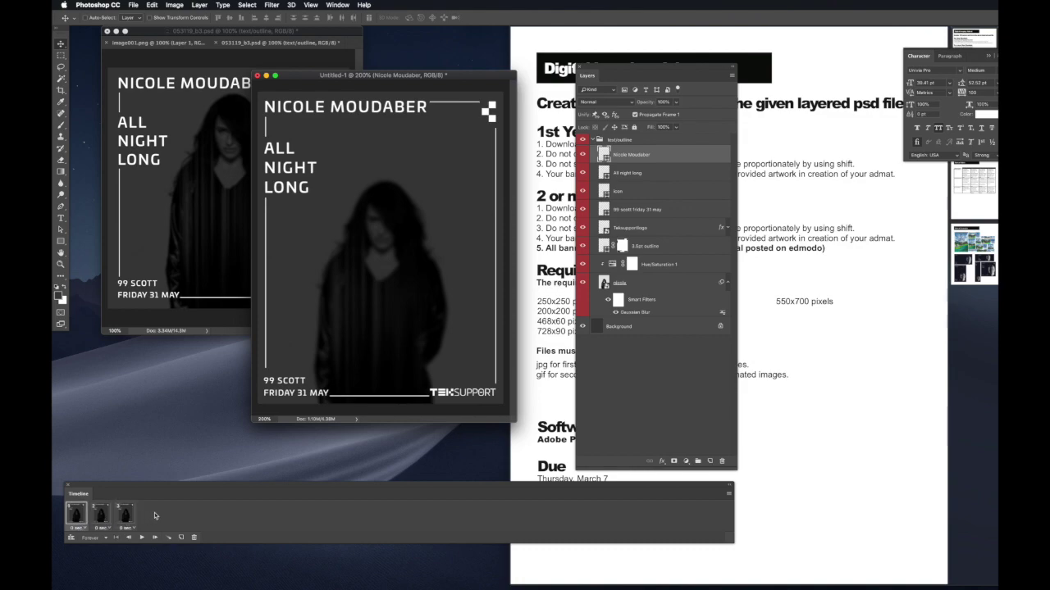
click(100, 515)
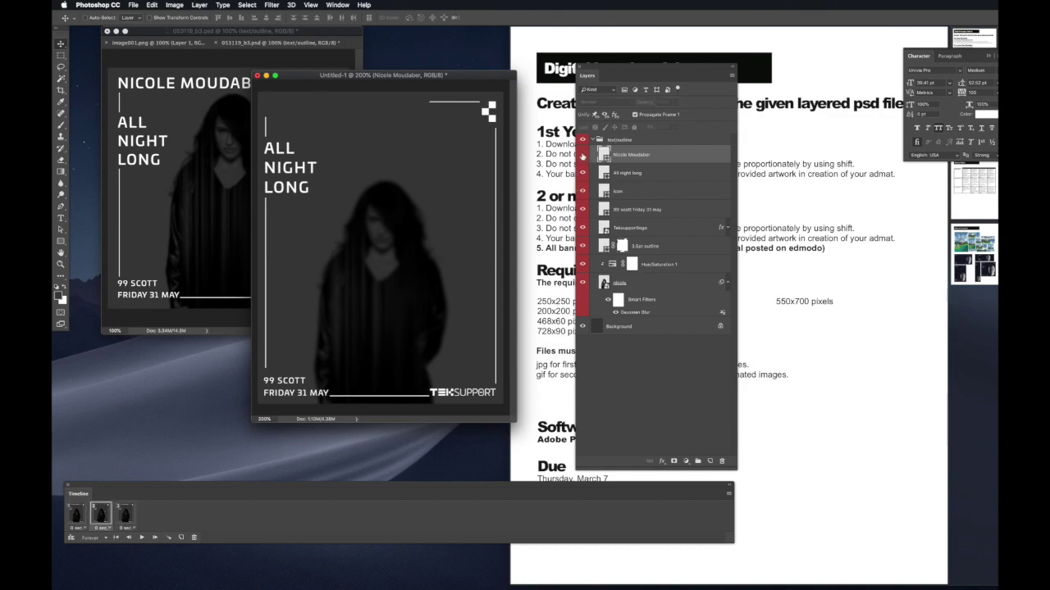
click(126, 515)
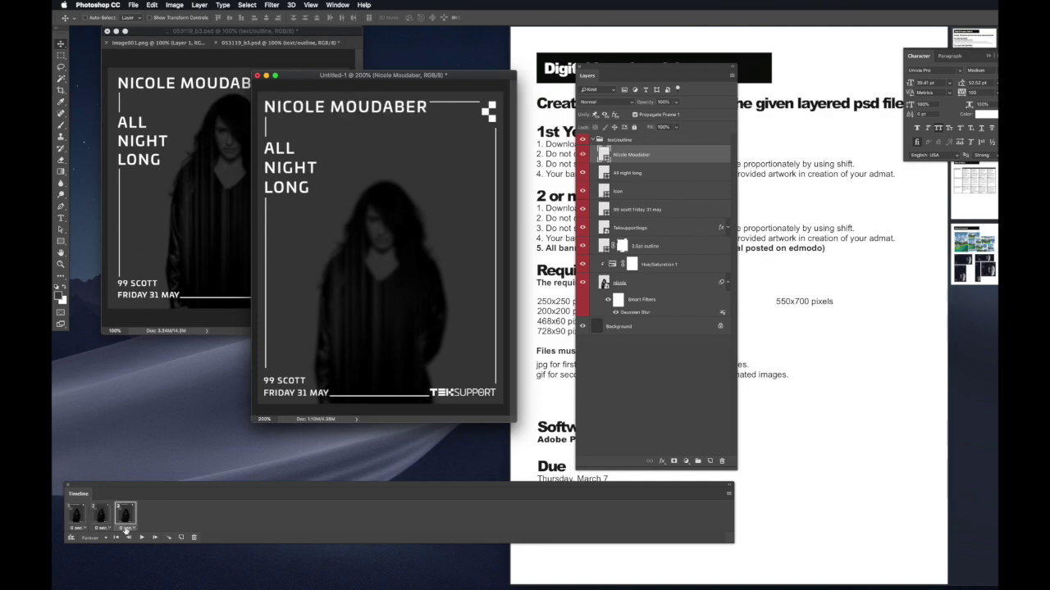
click(125, 530)
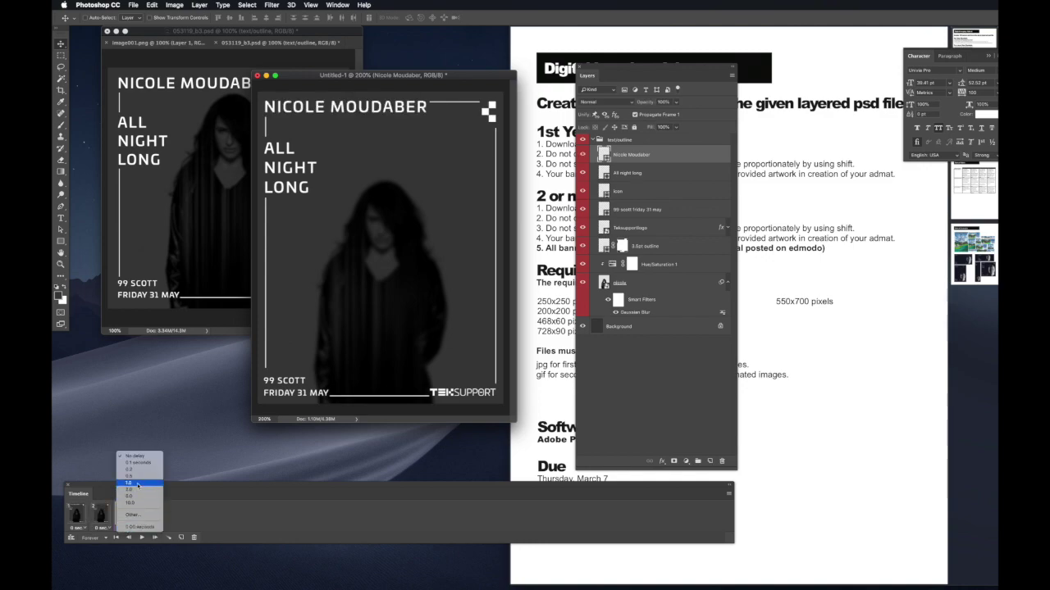
click(134, 484)
Step: Add a fourth frame with no delay and hide the All night long layer in it
click(180, 537)
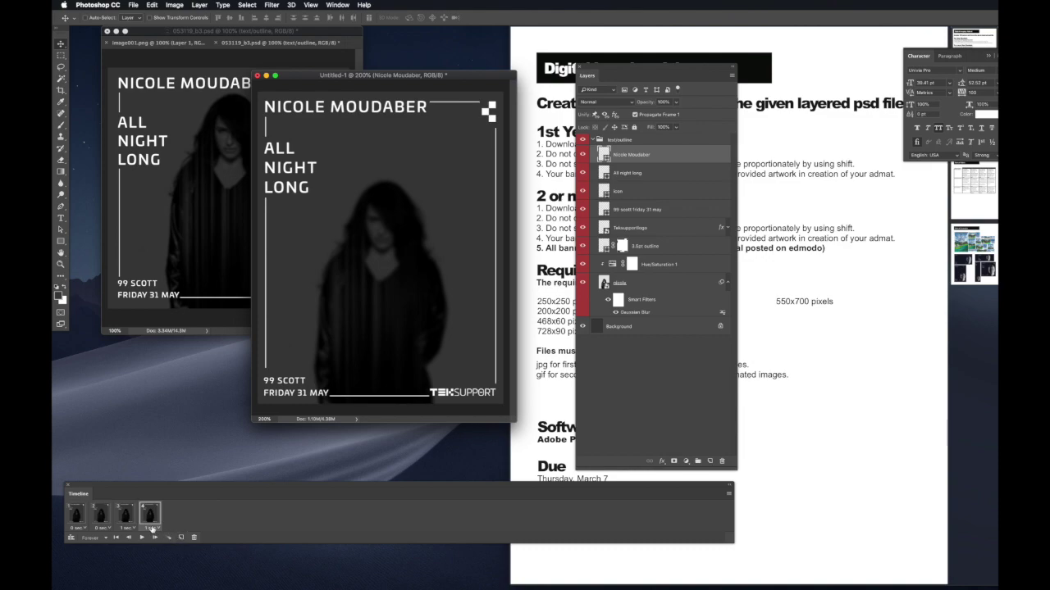
click(151, 529)
click(160, 456)
click(583, 173)
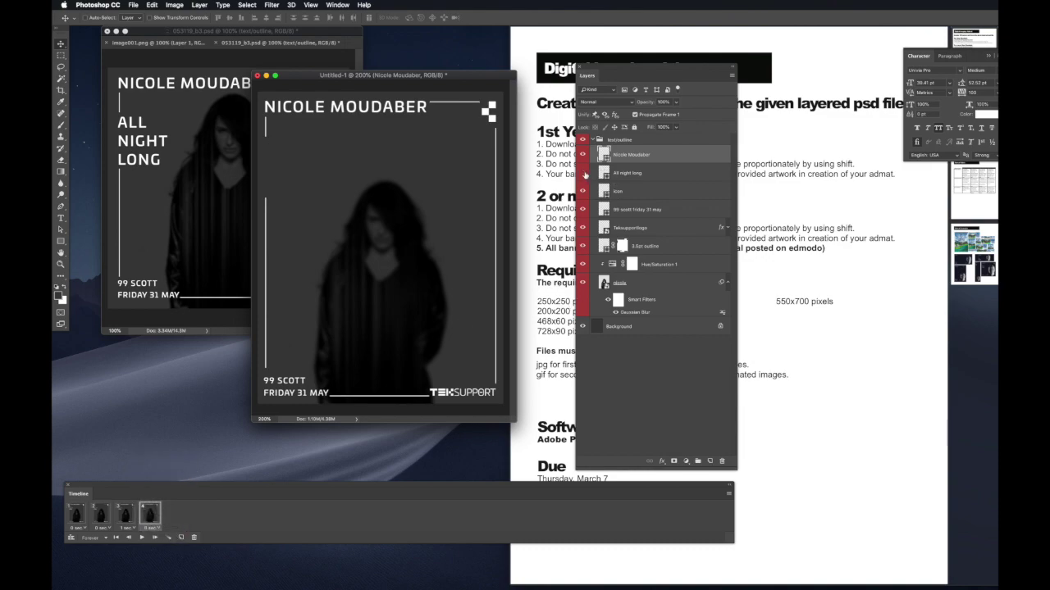
Step: Add a fifth frame with the All night long layer visible and a delay of 1 second
click(180, 537)
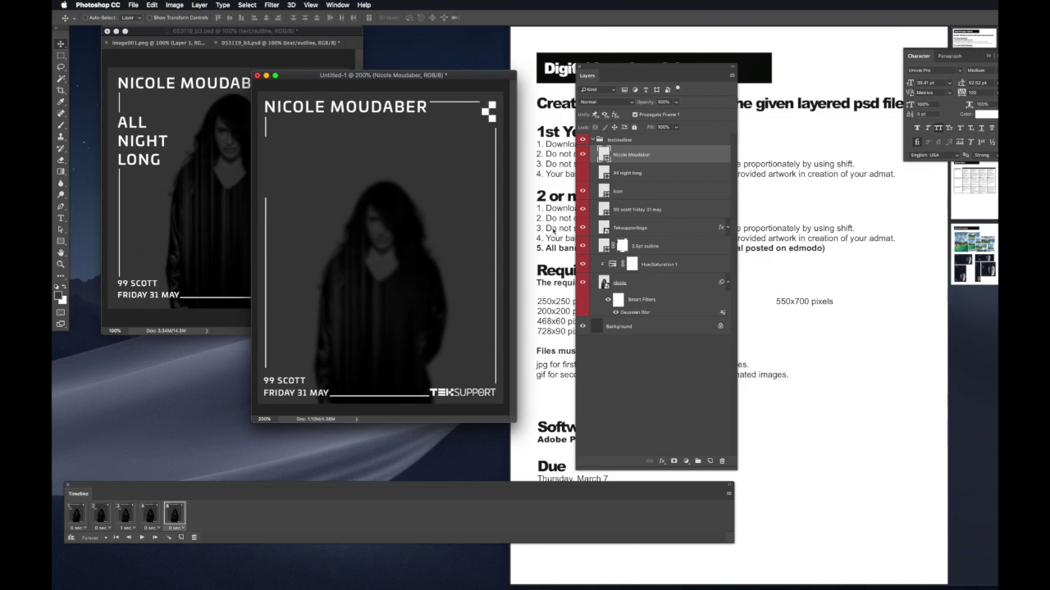
click(583, 173)
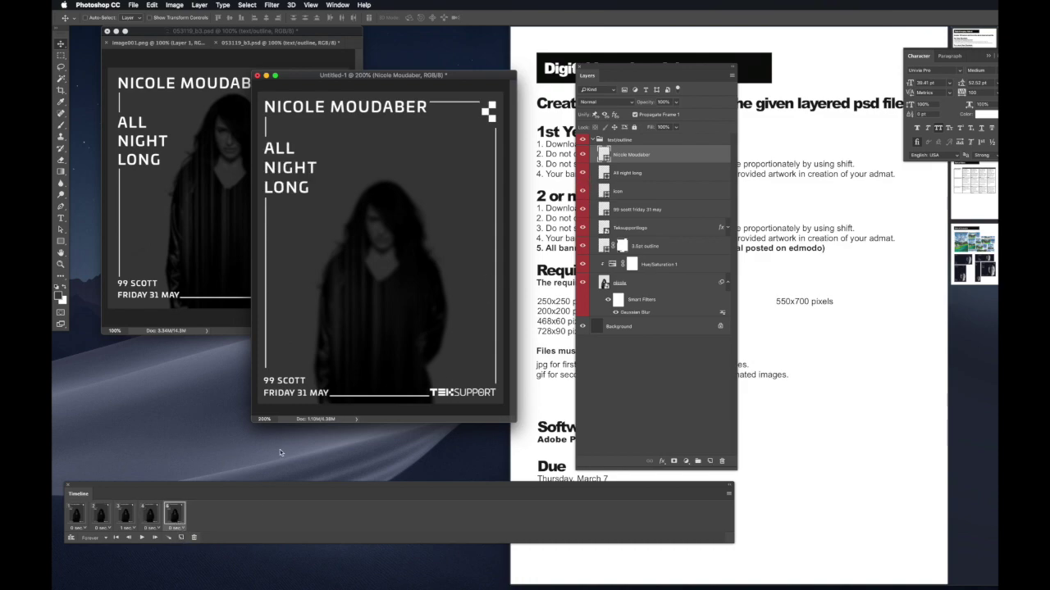
click(175, 530)
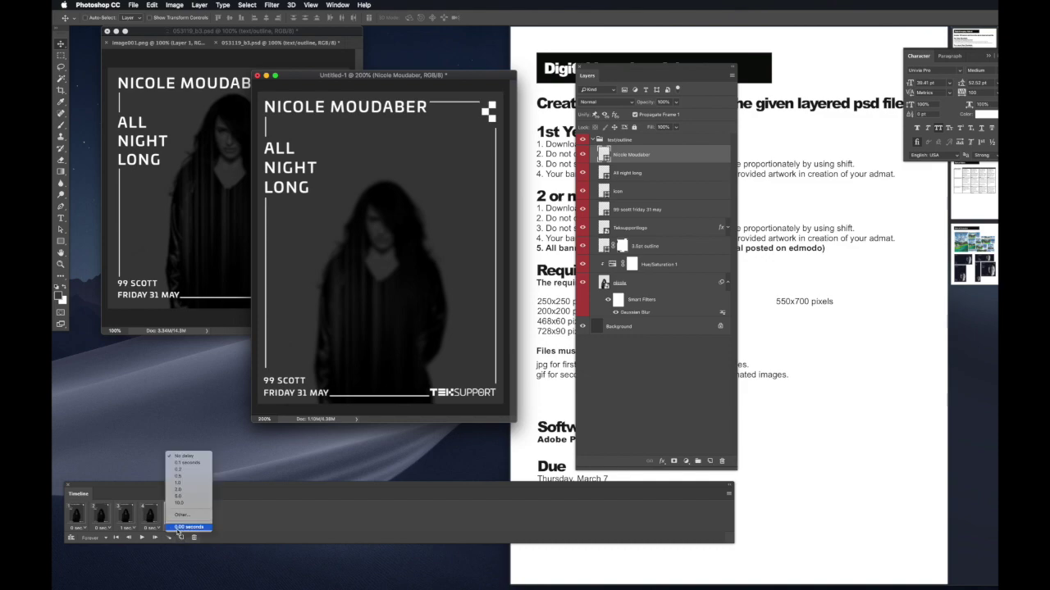
click(177, 477)
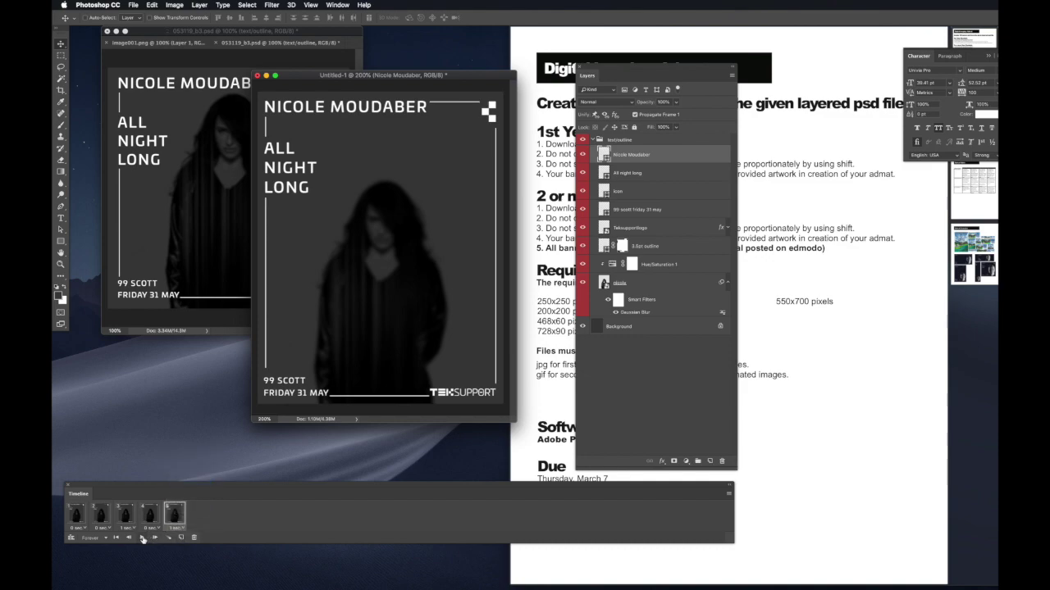
Step: Play the frame animation to preview it, stop playback, and select frame 2
click(142, 538)
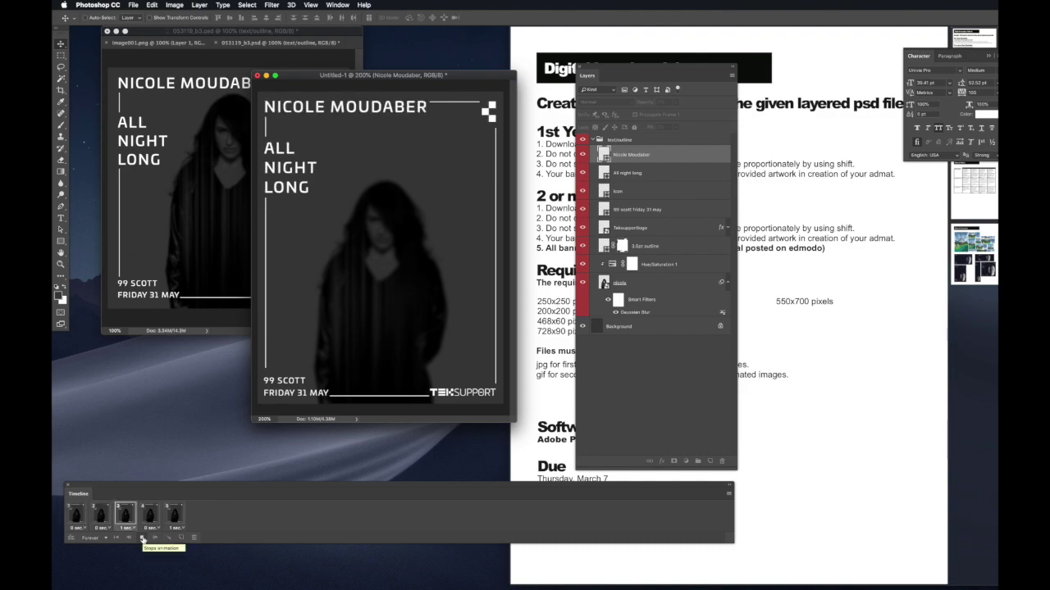
click(142, 538)
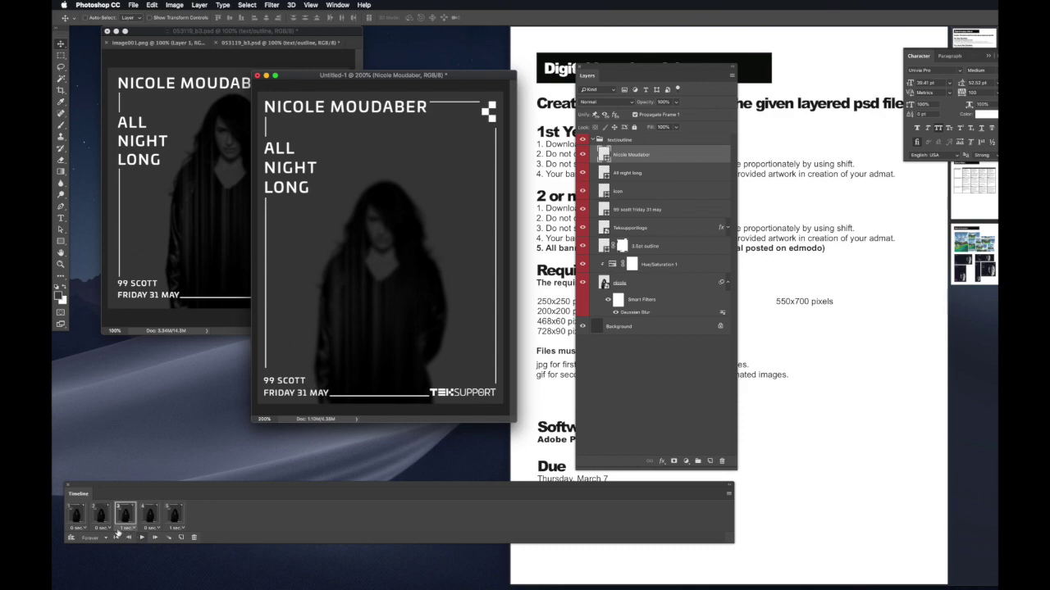
click(104, 522)
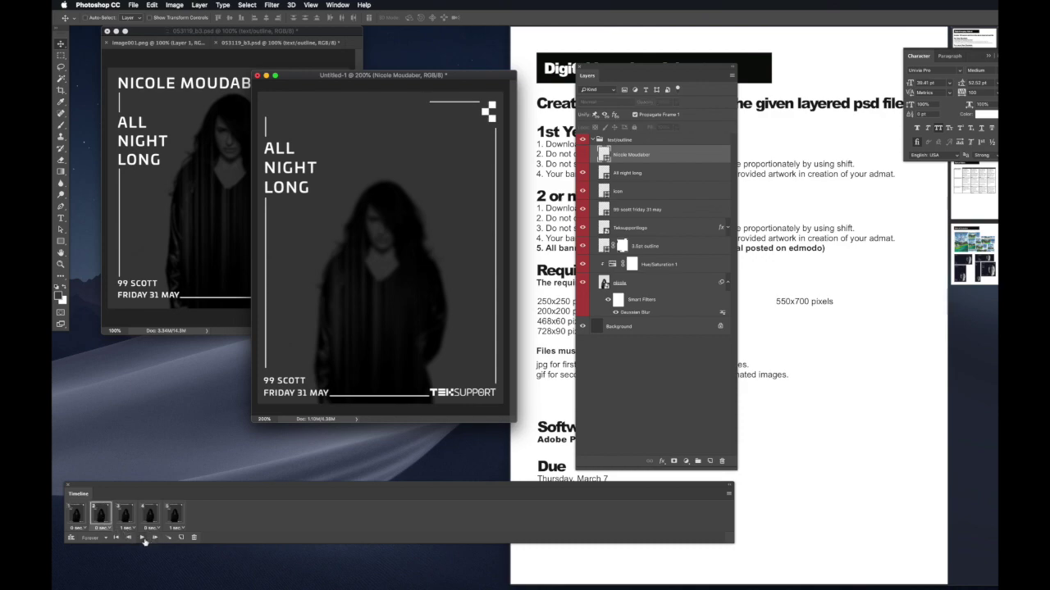
Step: Duplicate frame 2 twice and make the Nicole Moudaber layer visible in frame 3
click(180, 537)
click(181, 538)
click(80, 519)
click(101, 515)
click(126, 517)
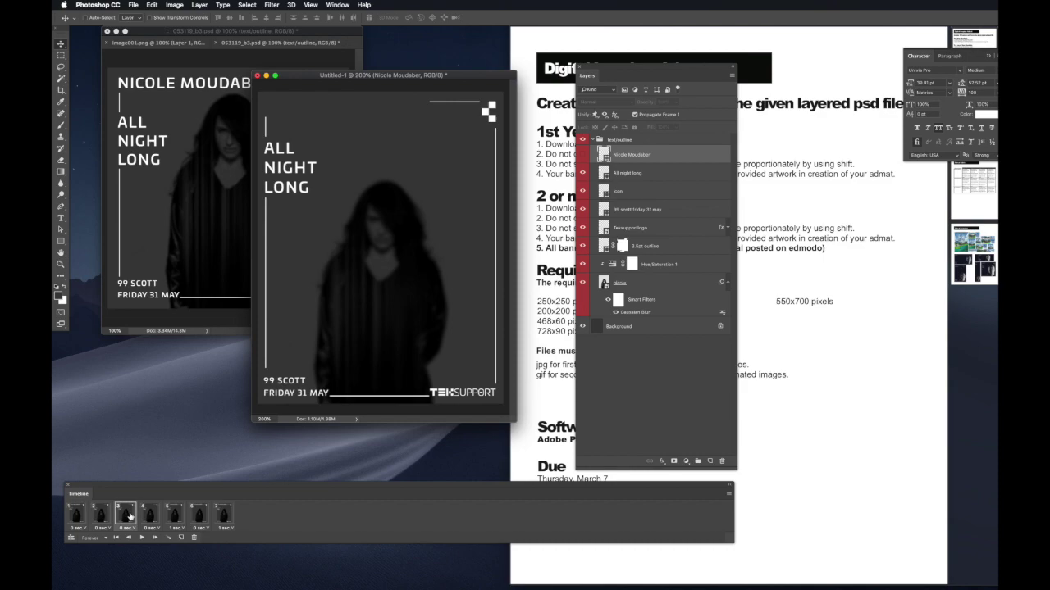
click(582, 156)
click(151, 512)
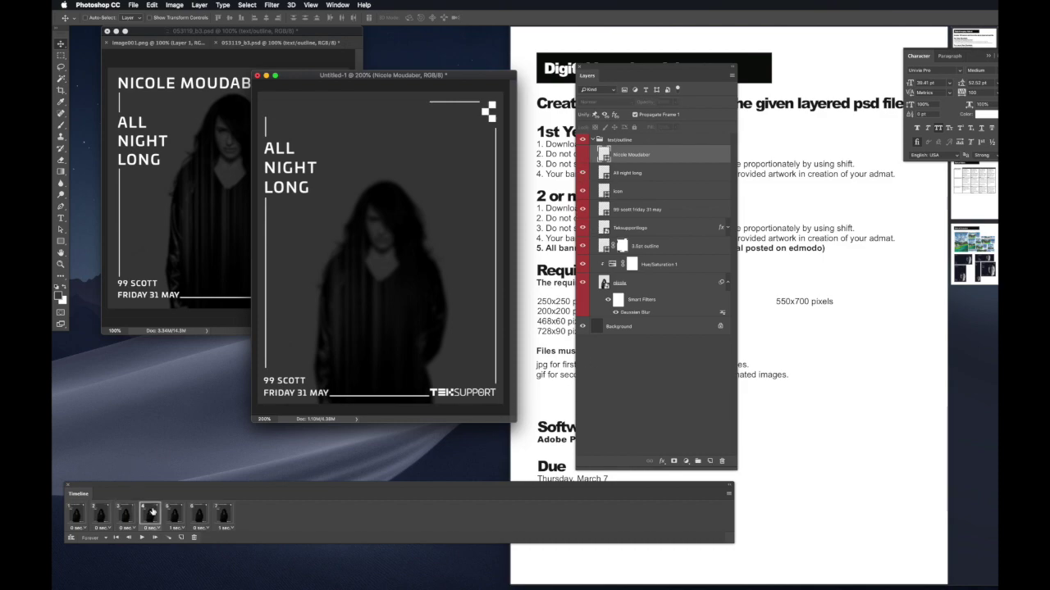
Step: Play the frame animation from frame 5 to preview the title's blinking, and stop playback
click(173, 515)
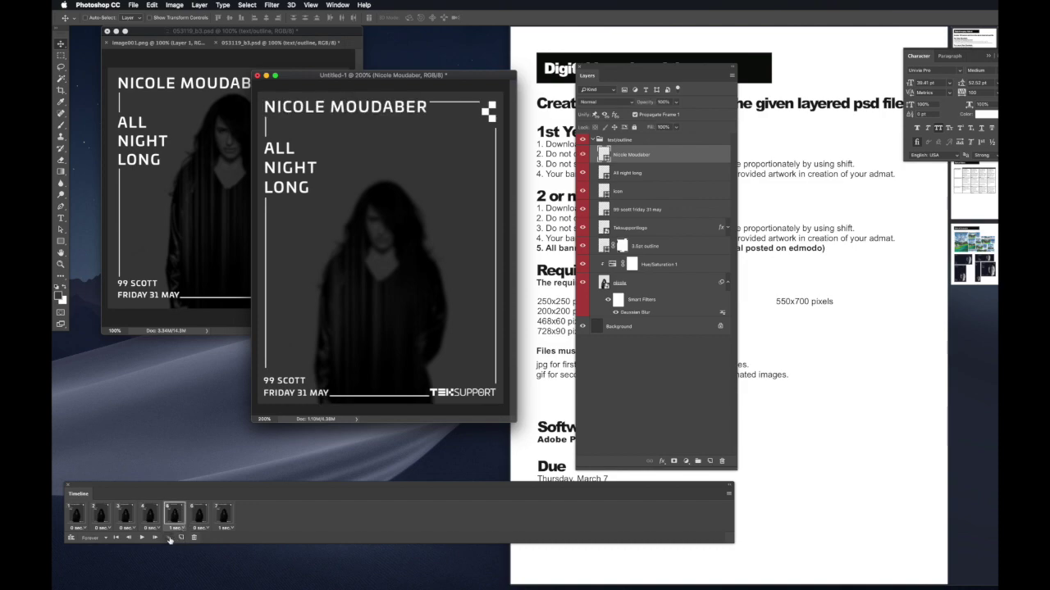
click(141, 538)
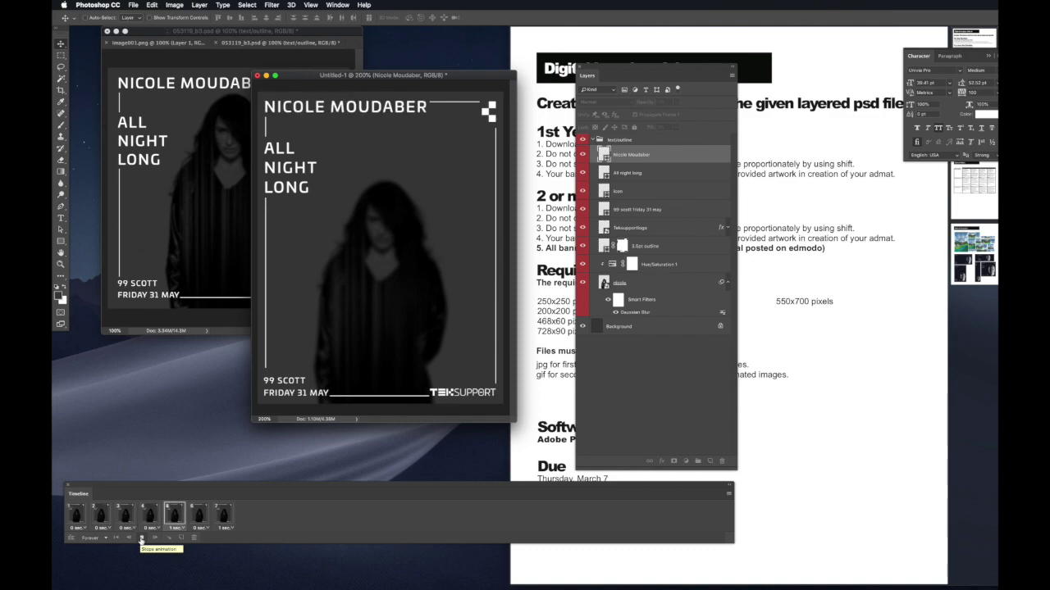
click(141, 538)
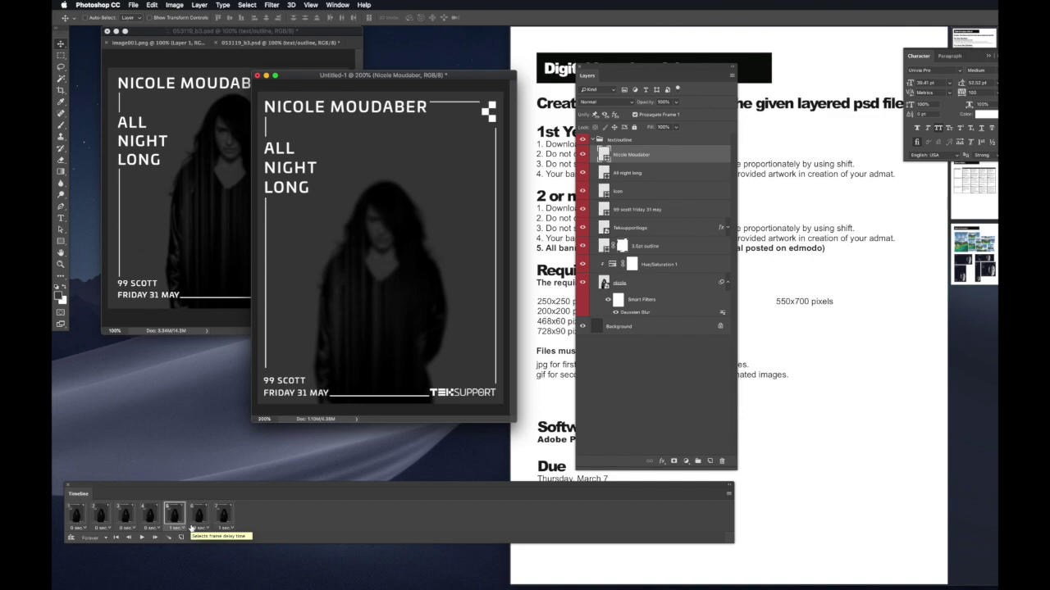
Step: Duplicate frame 6 and make the All night long layer visible in the new frame 7
click(208, 519)
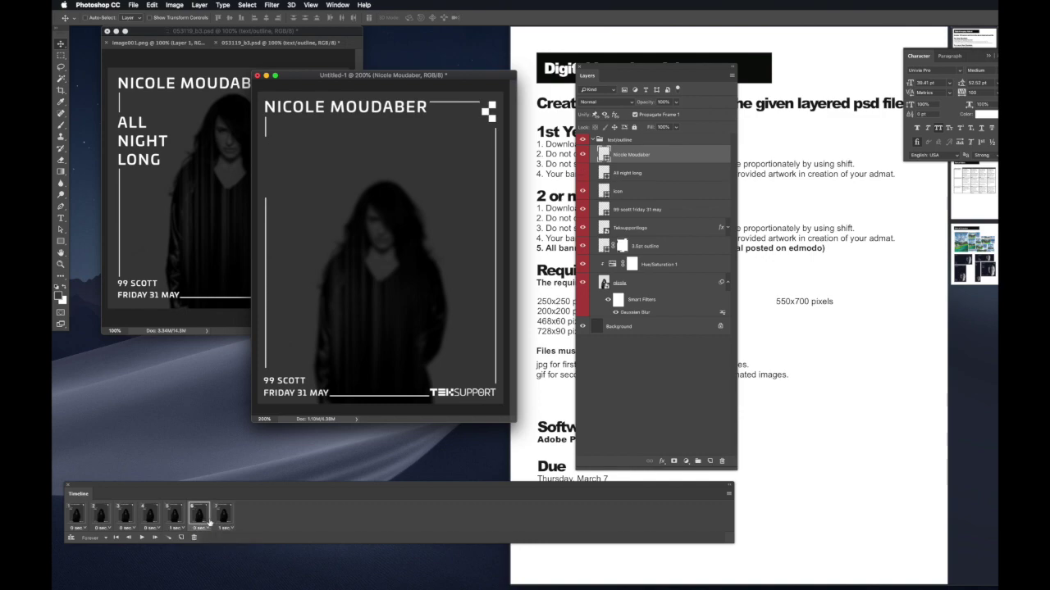
click(221, 516)
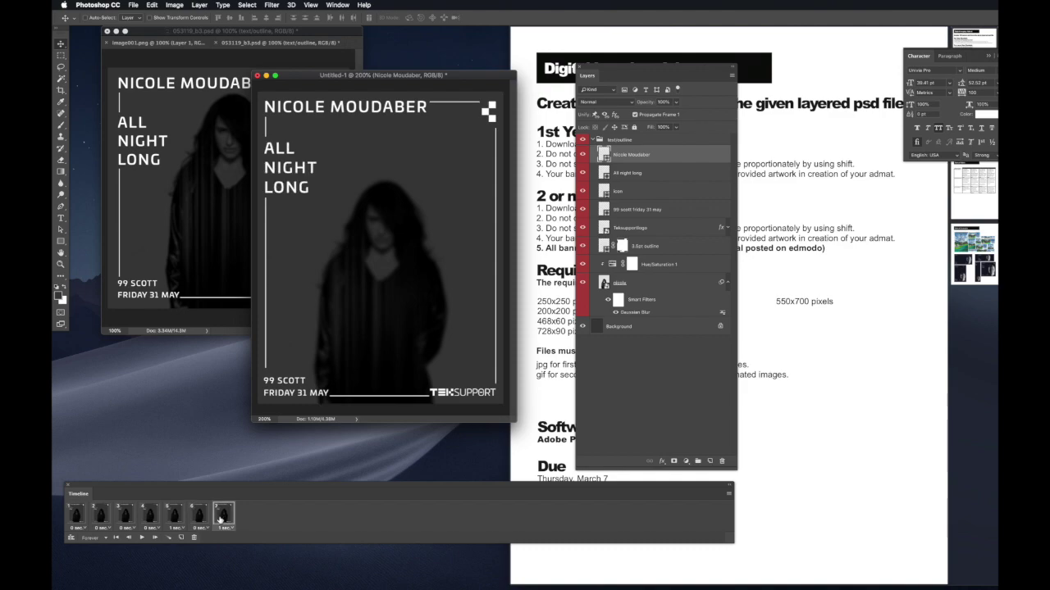
click(203, 520)
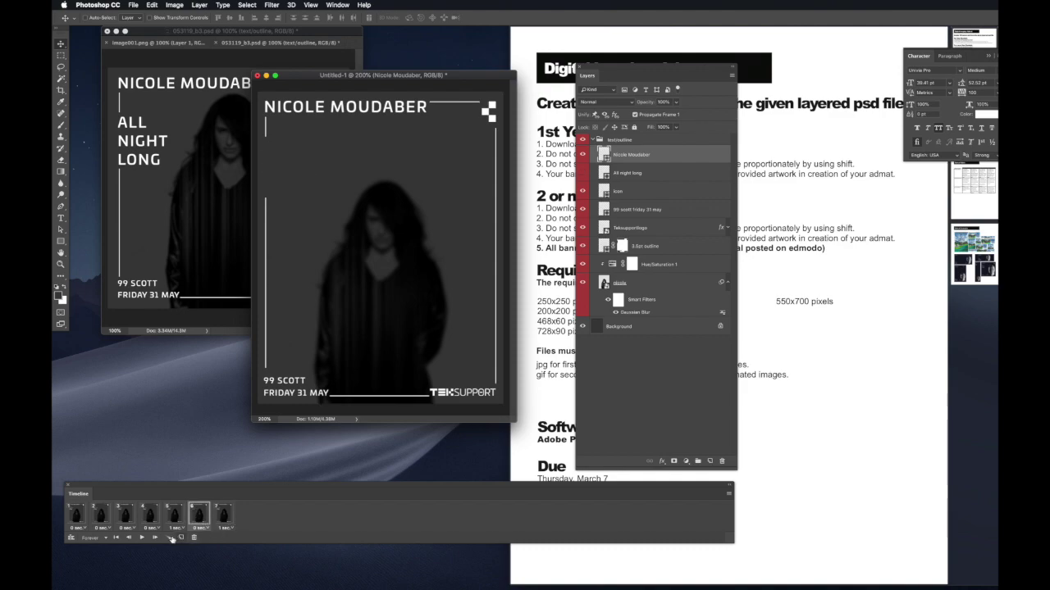
click(180, 538)
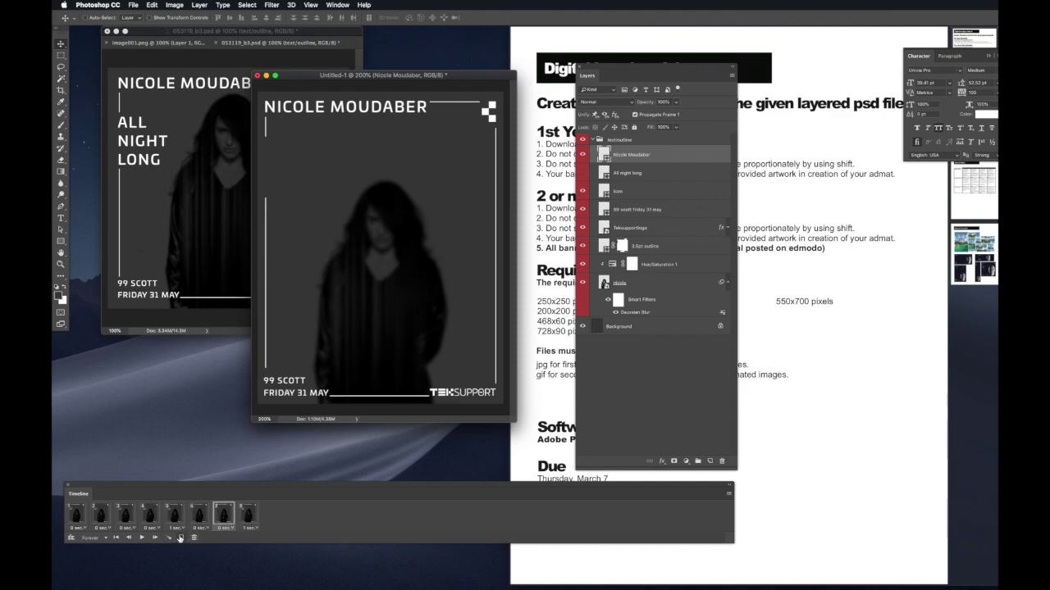
click(173, 517)
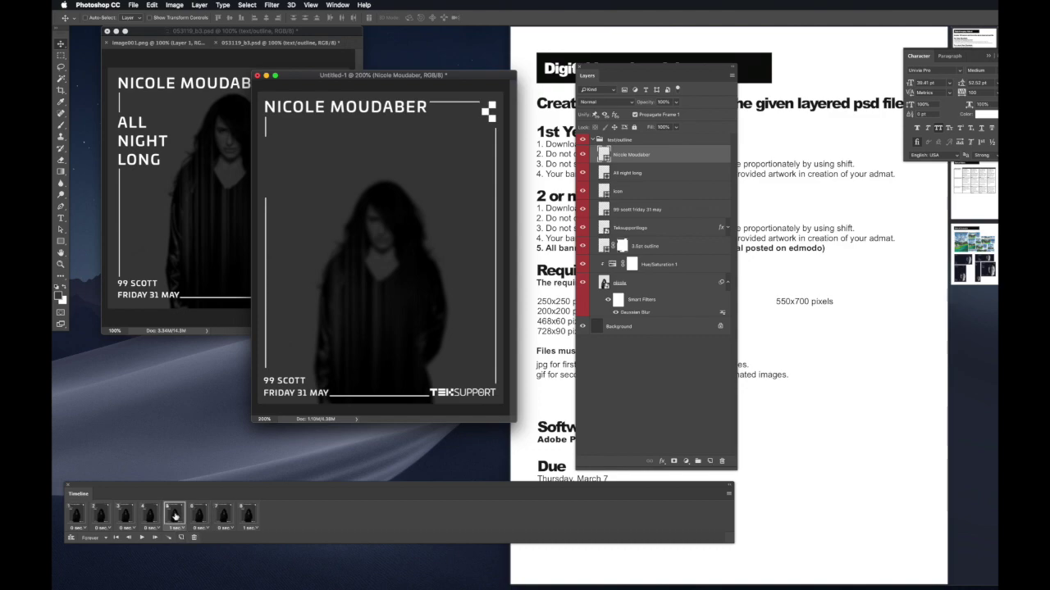
click(200, 516)
click(222, 517)
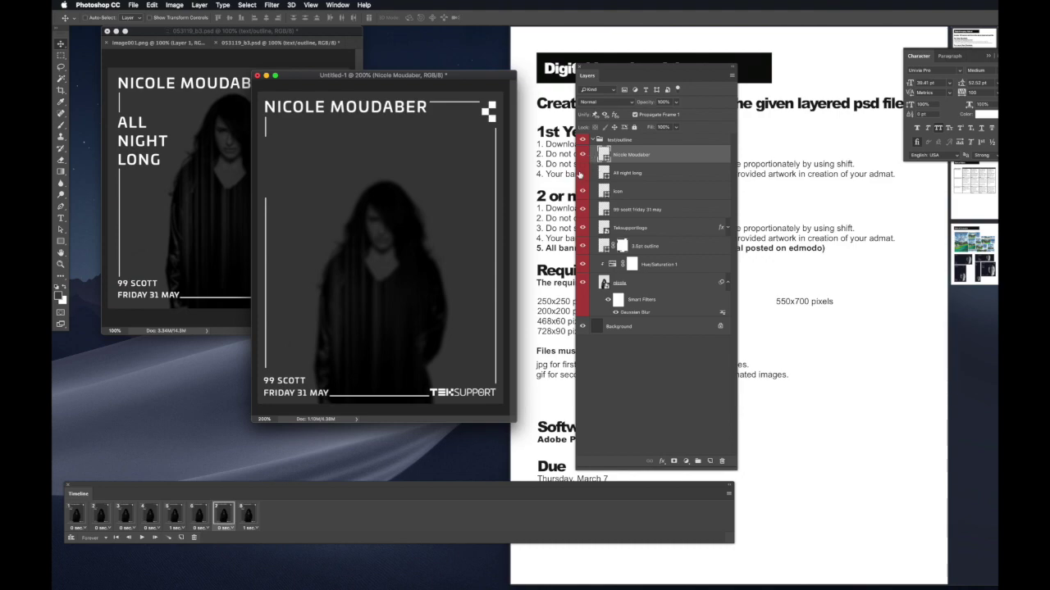
click(583, 173)
Step: Check frames 5 to 8 and try hiding the All night long layer in frame 8
click(246, 515)
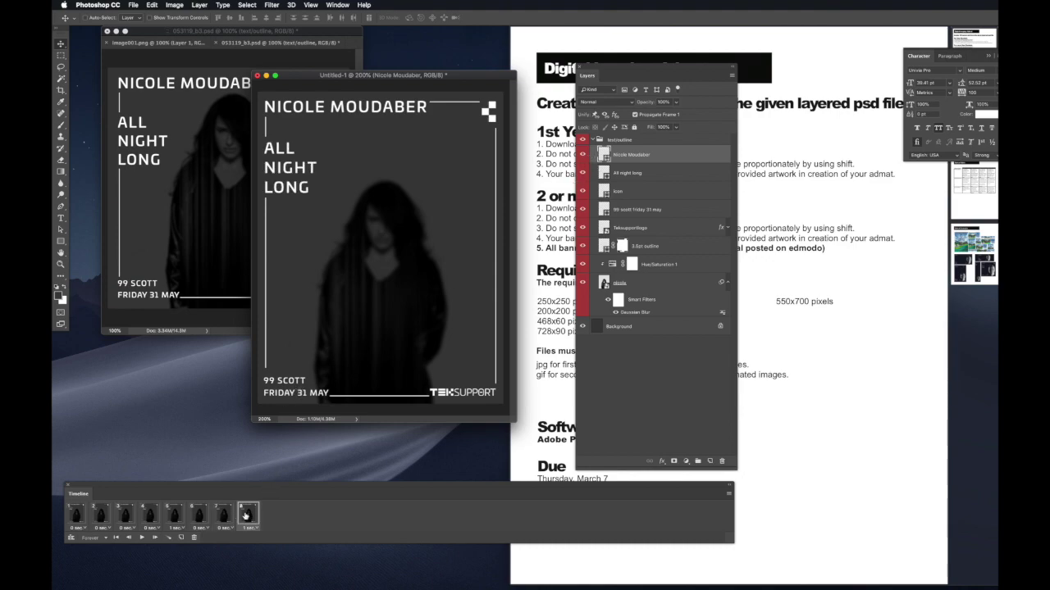
click(176, 518)
click(201, 519)
click(223, 519)
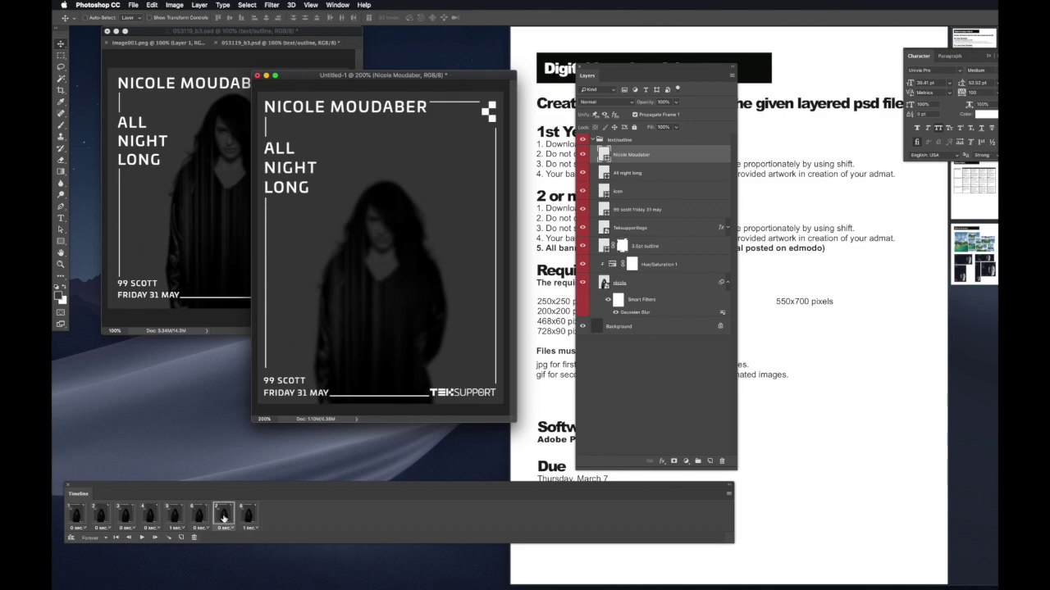
click(248, 515)
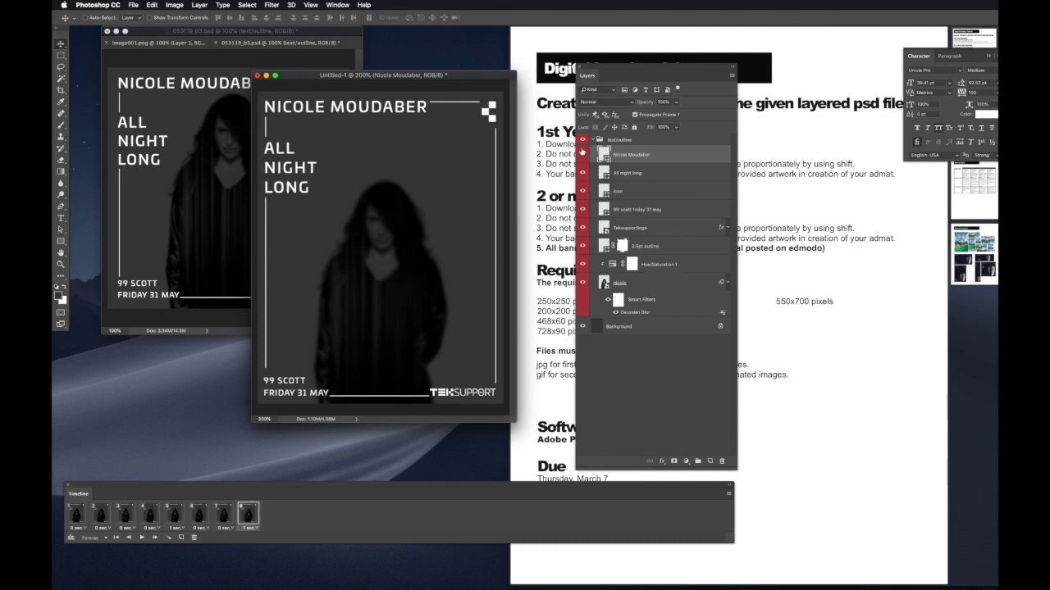
click(582, 173)
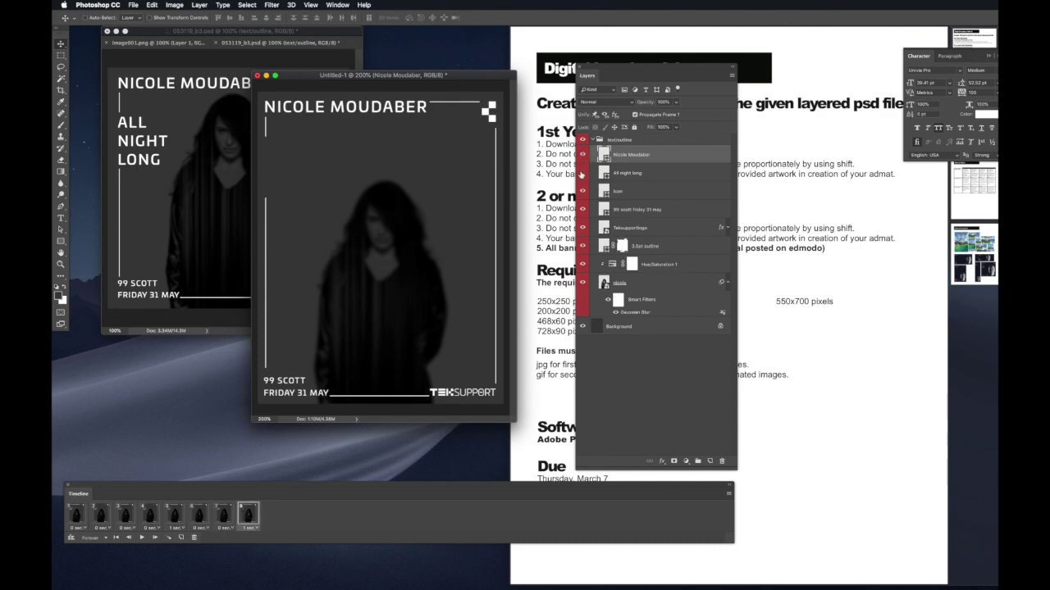
Step: Duplicate frame 7 and hide the All night long layer in the new frame 8
click(227, 517)
click(182, 537)
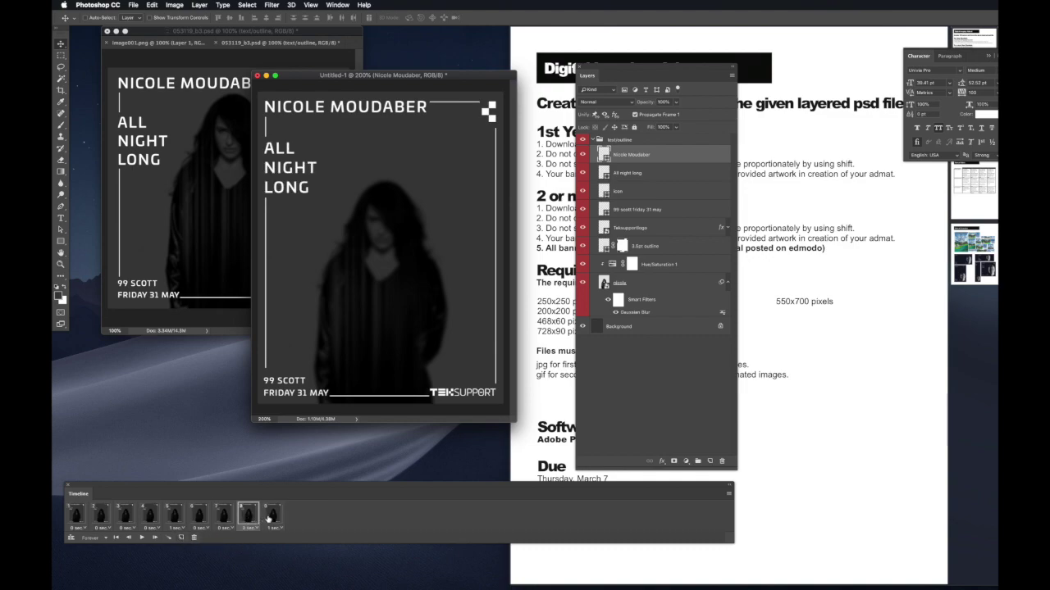
click(269, 516)
click(248, 512)
click(583, 174)
Step: Preview the animation of the All night long text starting at frame 5, and stop playback
click(181, 518)
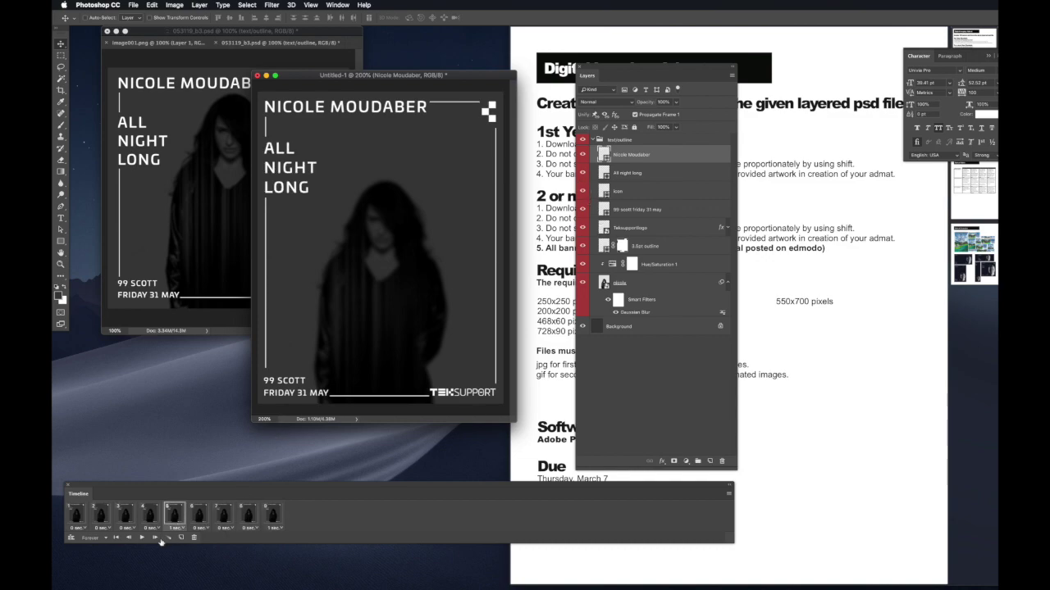
click(143, 538)
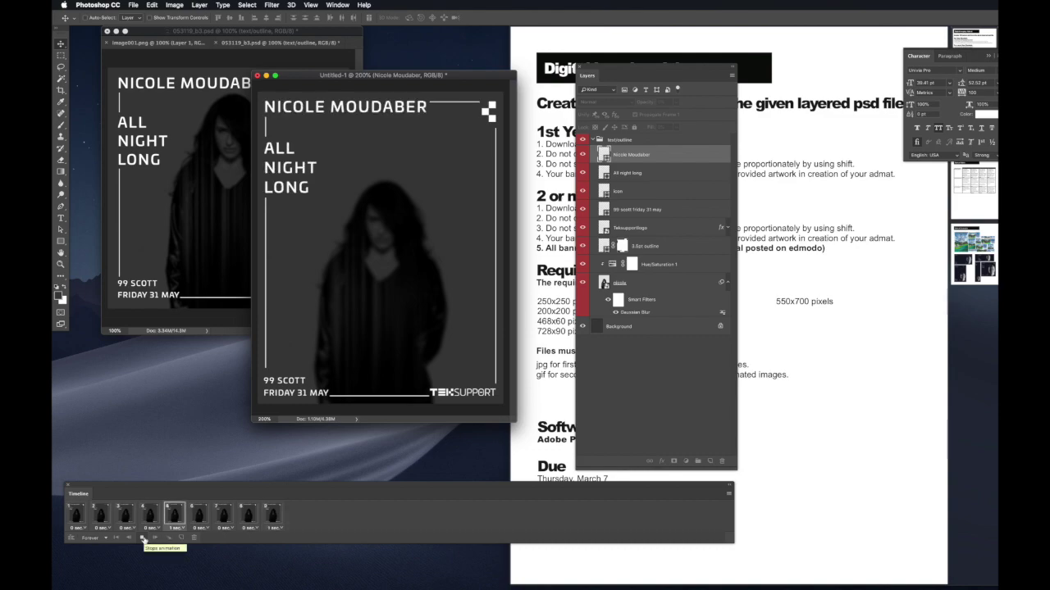
click(142, 538)
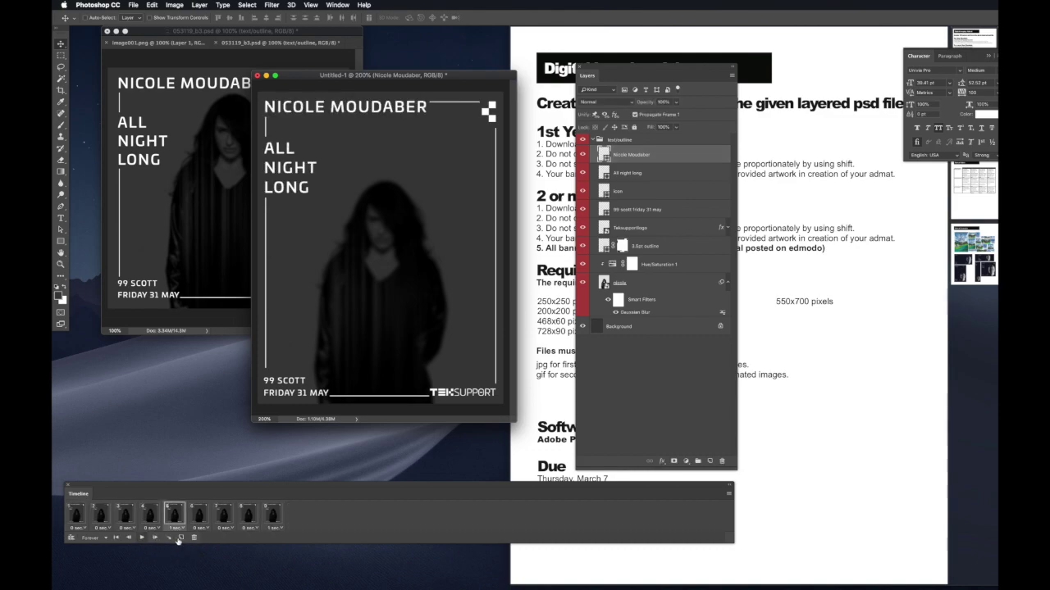
Step: Duplicate frame 9 as a frame with no delay and hide the 99 scott friday 31 may layer in it
click(273, 517)
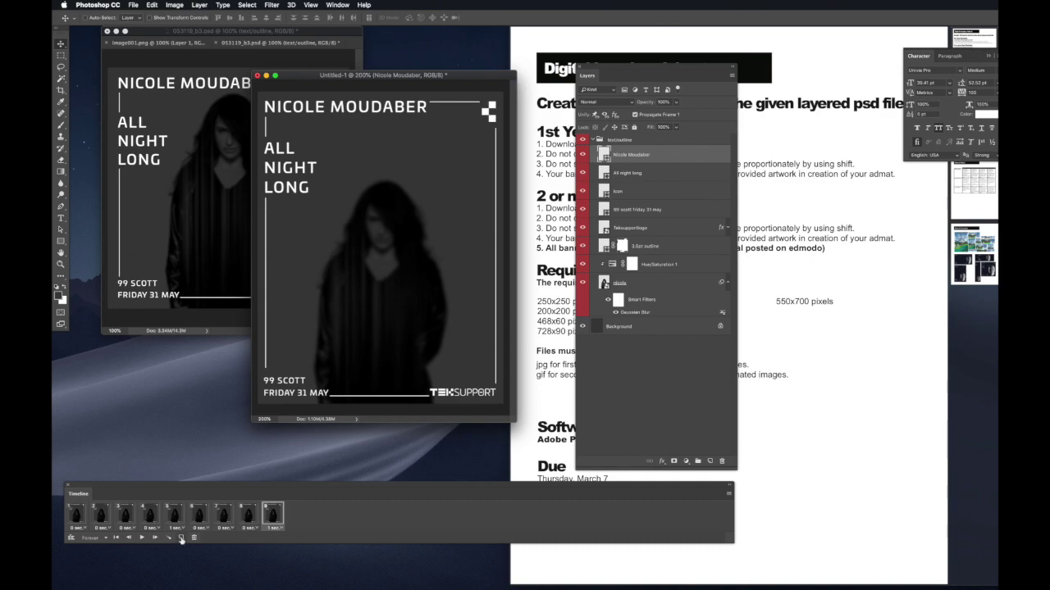
click(182, 539)
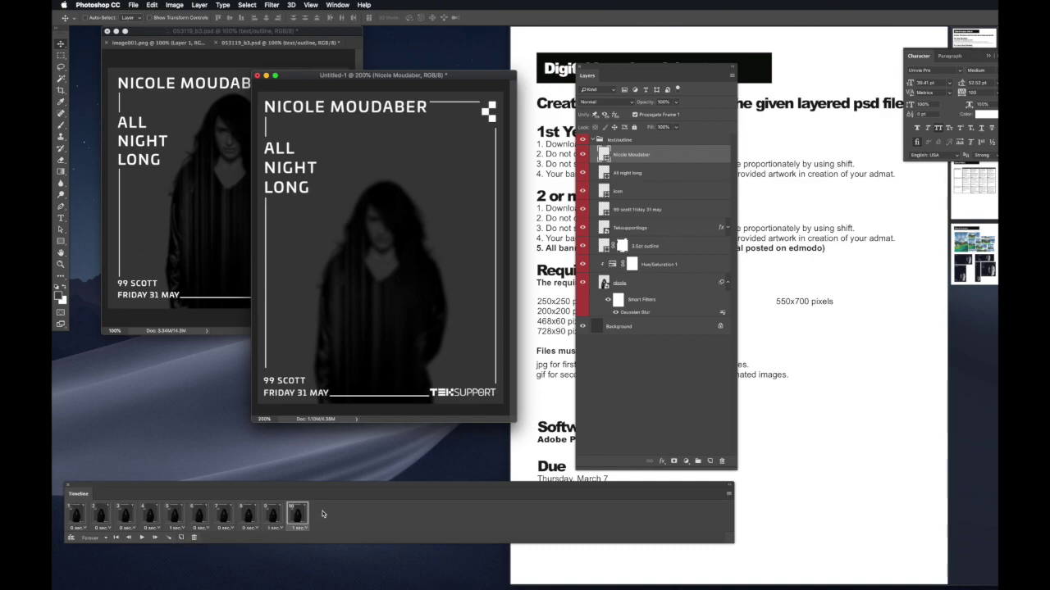
click(298, 529)
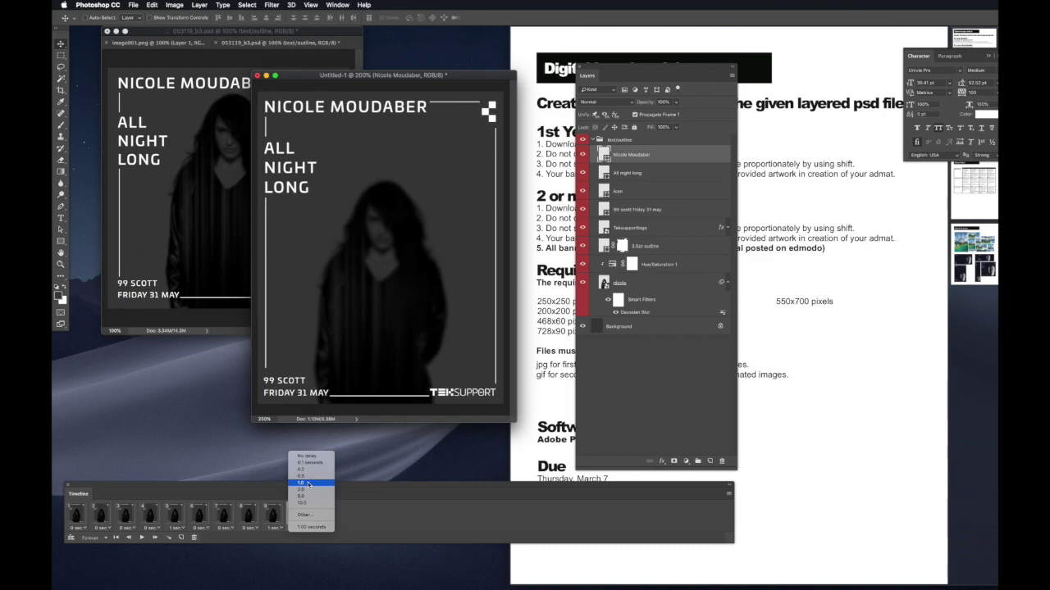
click(307, 457)
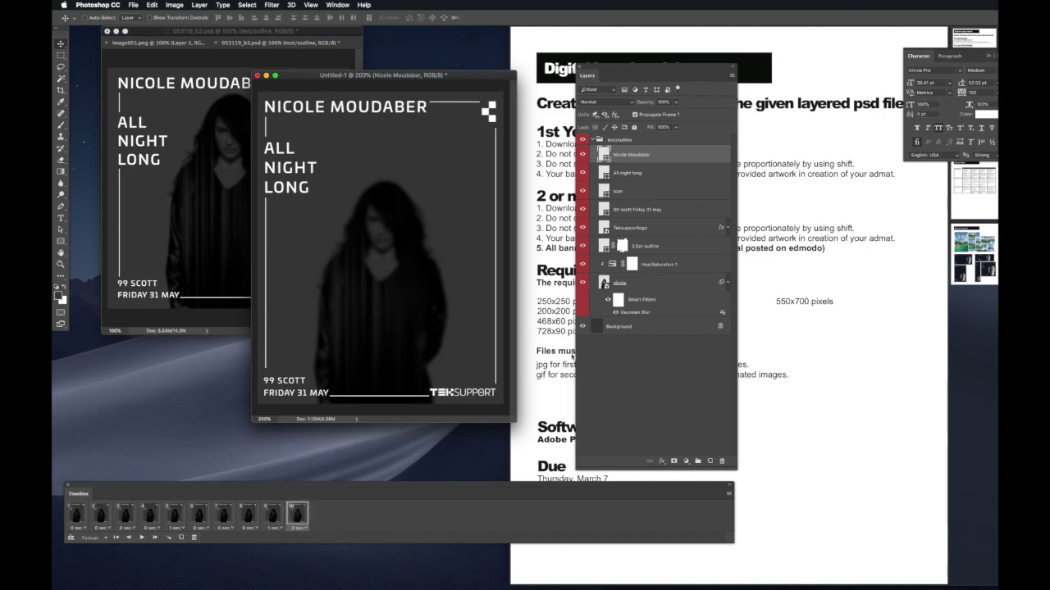
click(583, 210)
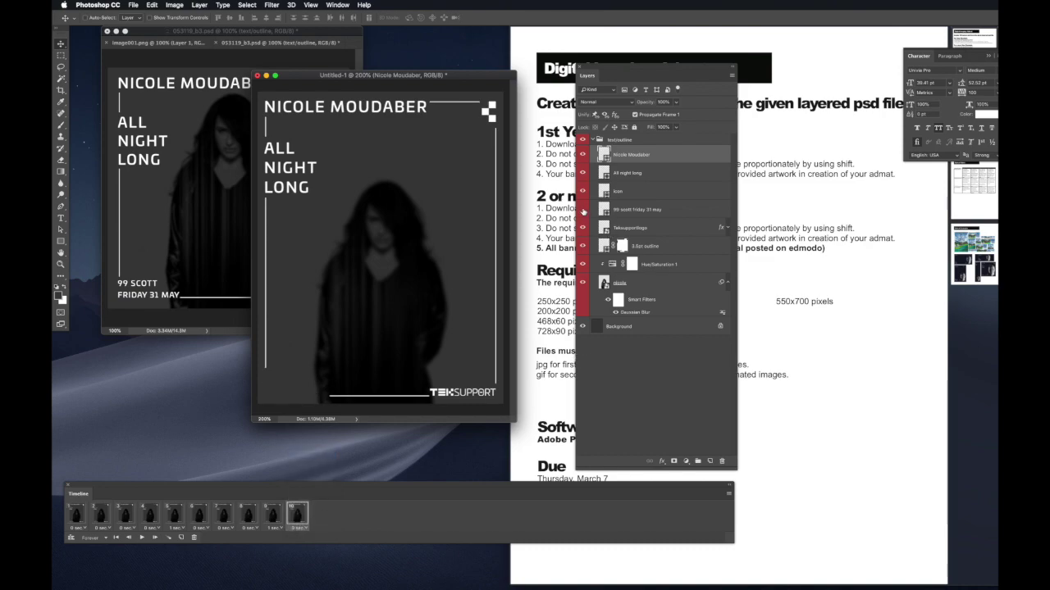
Step: Duplicate frame 10 three times and make the 99 scott friday 31 may layer visible in frame 13
click(182, 537)
click(181, 537)
click(181, 537)
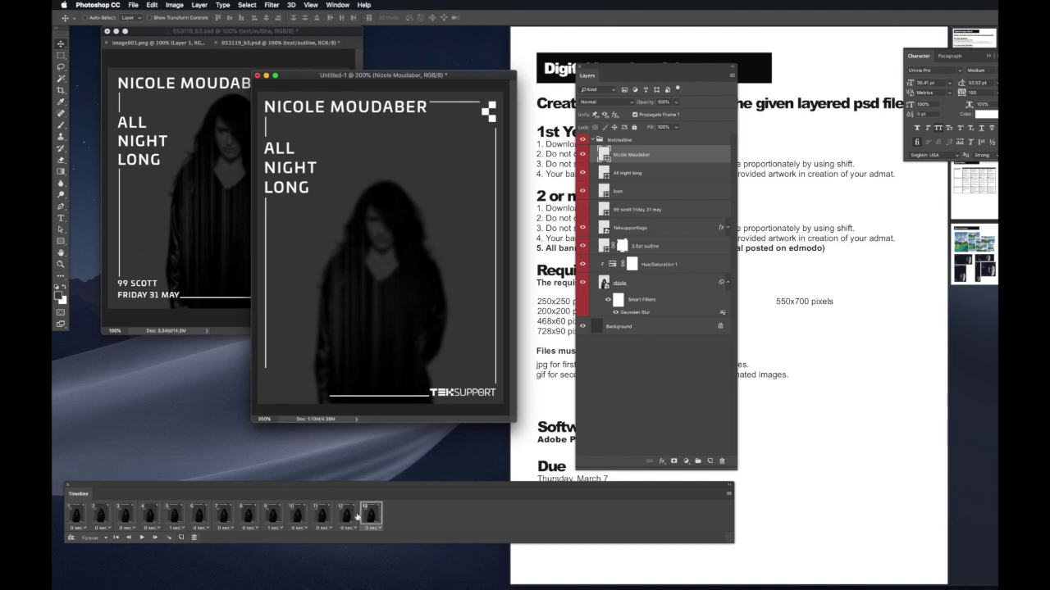
click(298, 516)
click(321, 517)
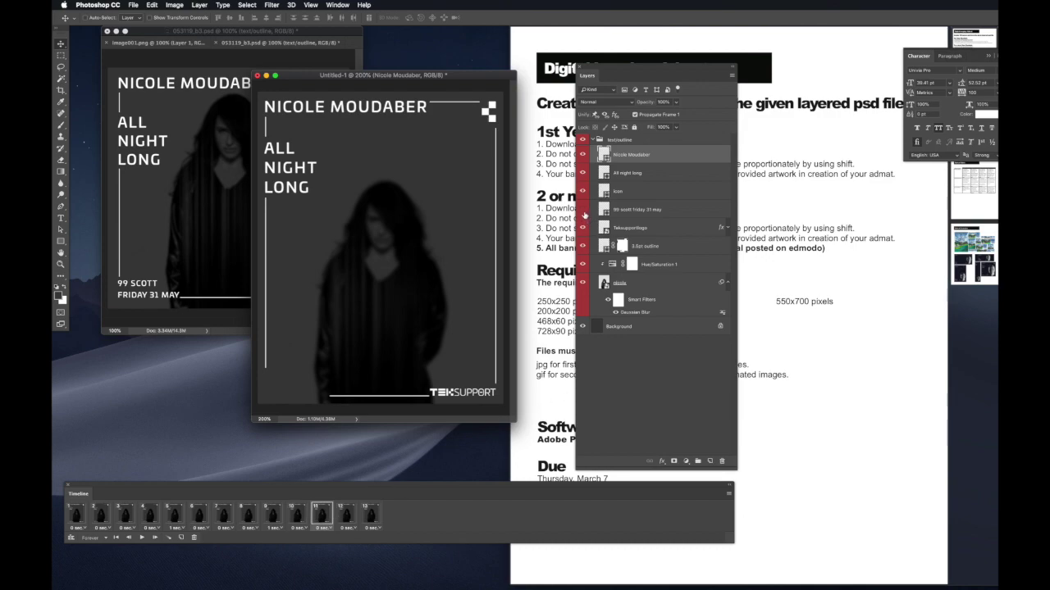
click(346, 517)
click(369, 516)
click(582, 210)
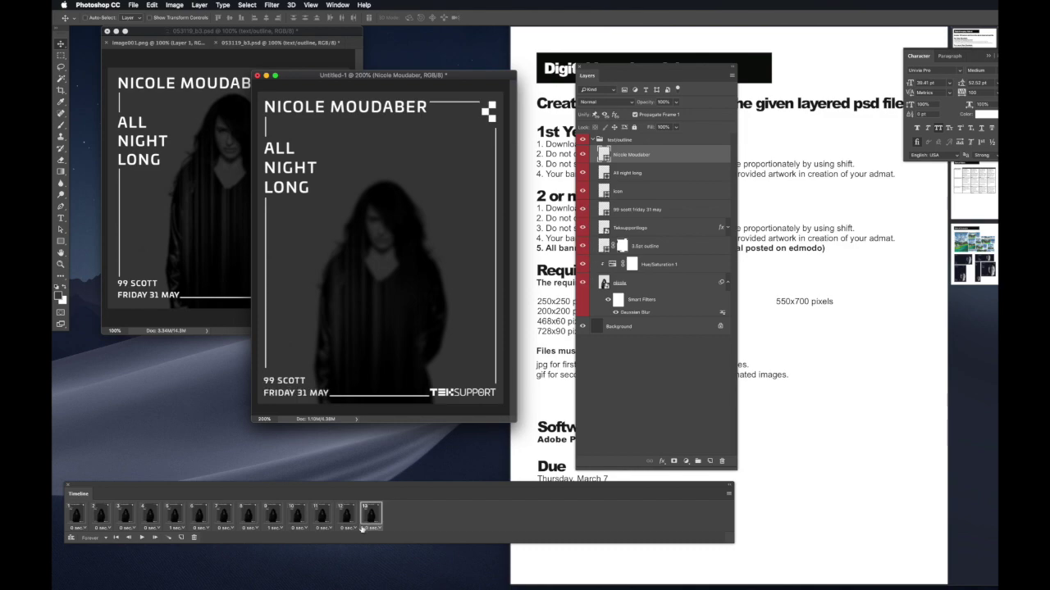
Step: Duplicate frame 13 with no delay as frame 14, and set frame 13's delay to 1.0 second
click(181, 538)
click(367, 528)
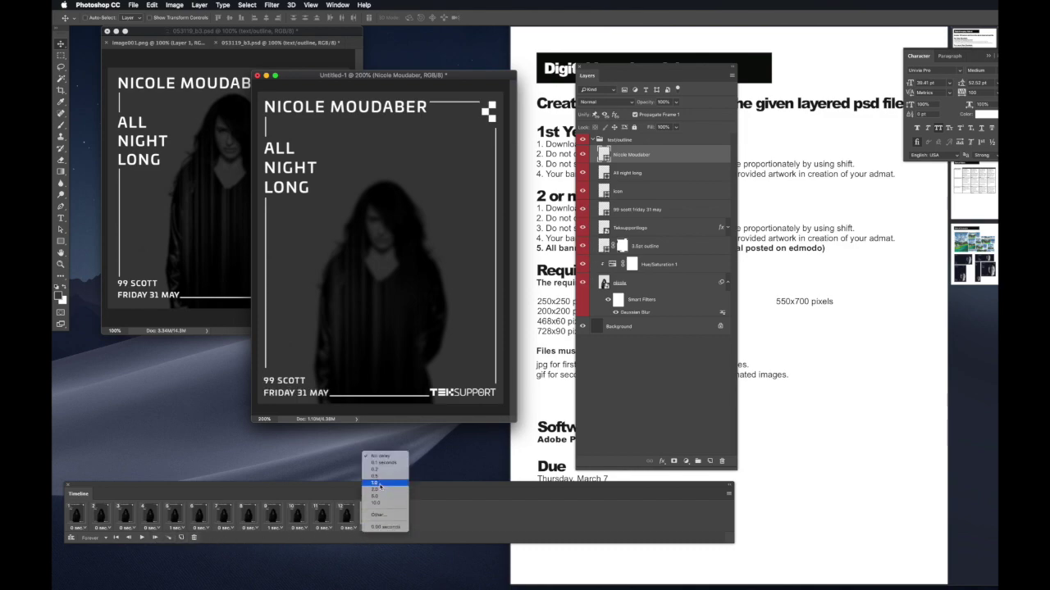
click(383, 490)
Step: Hide the Teksupportlogo layer in frame 14 and duplicate that frame four times
click(396, 515)
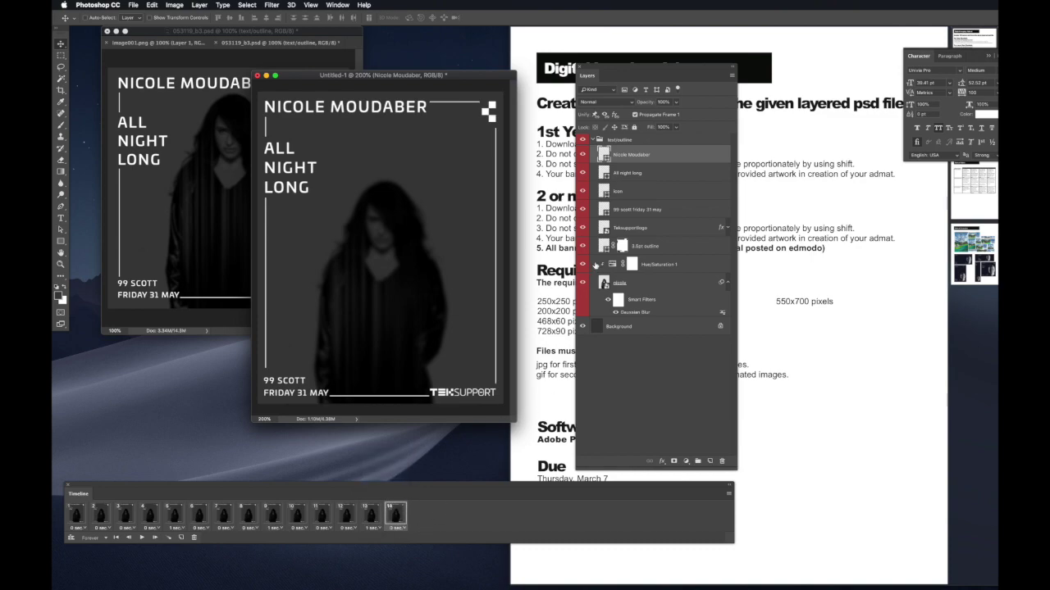
click(583, 228)
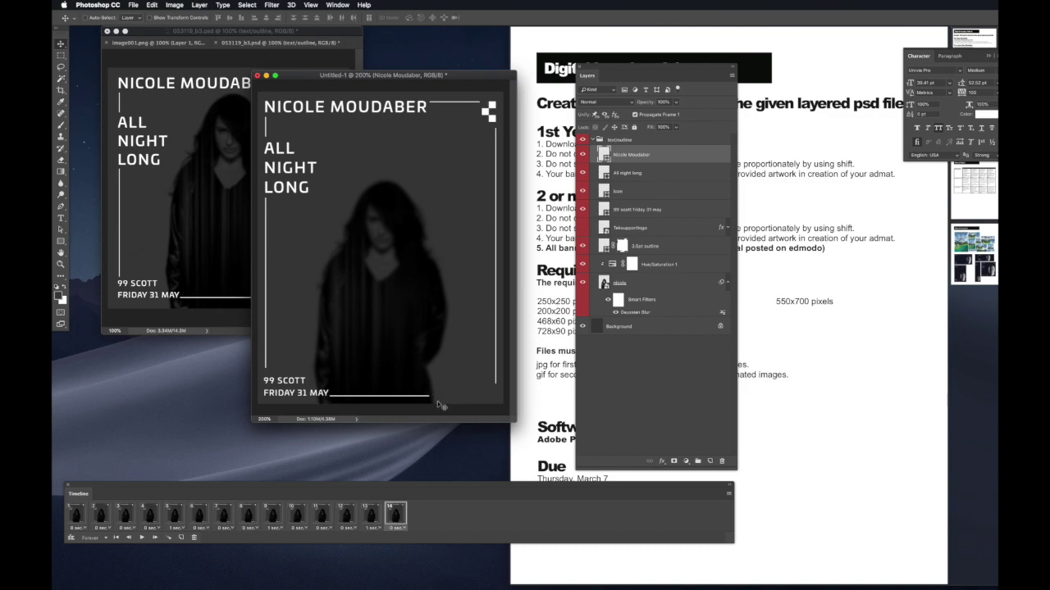
click(182, 538)
click(182, 538)
click(181, 538)
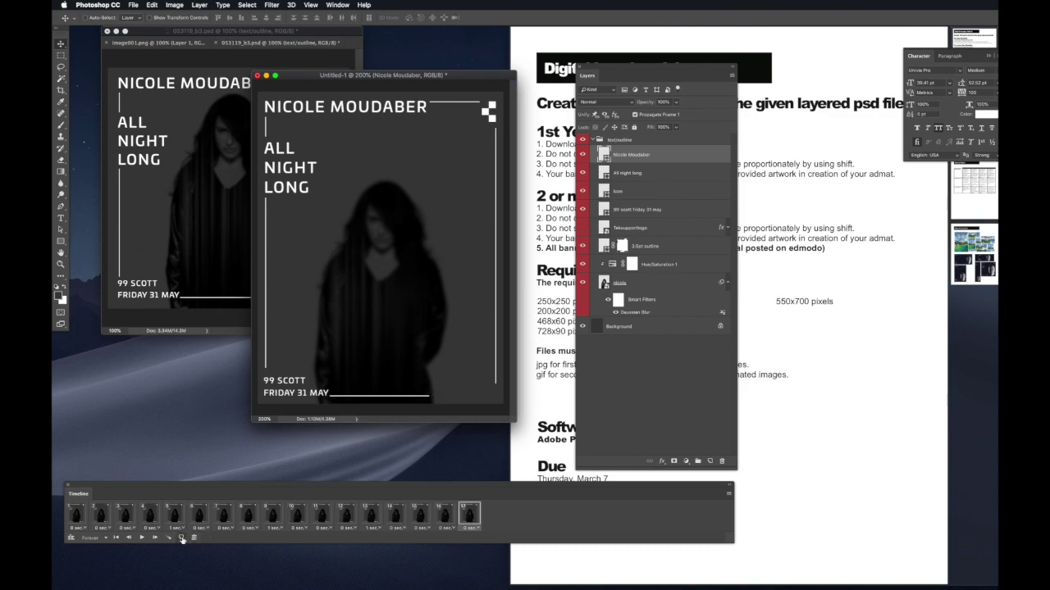
click(181, 538)
Step: Make the Teksupportlogo layer visible in frame 15
click(395, 517)
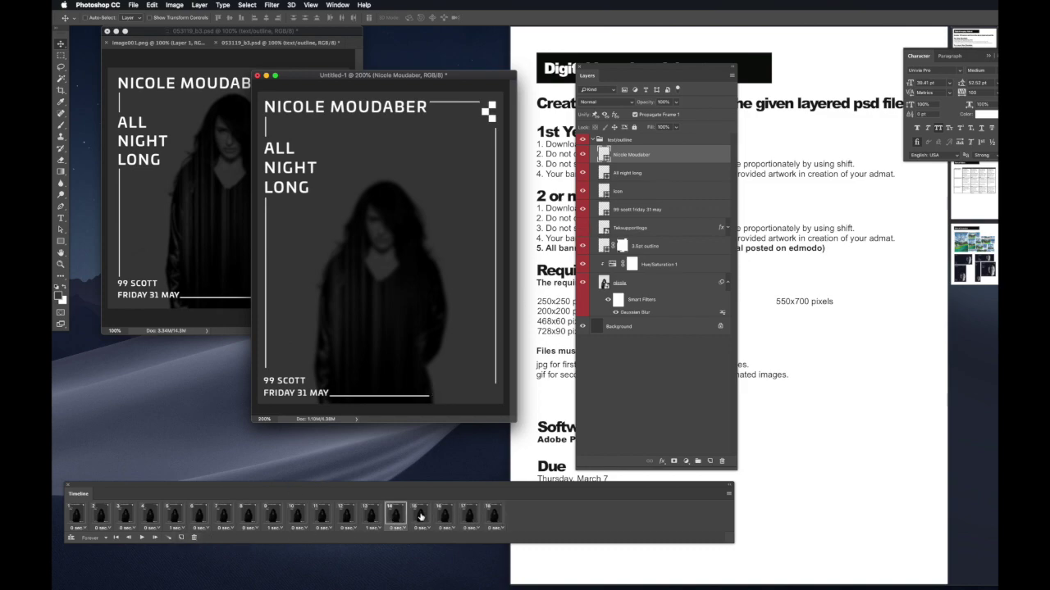
click(420, 517)
click(583, 228)
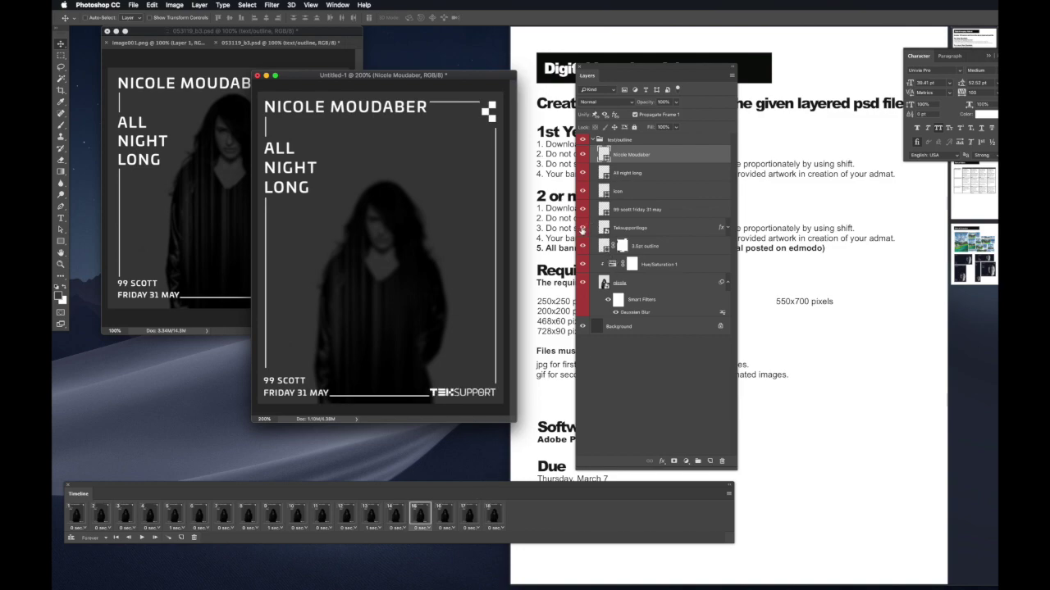
Step: Make the Teksupportlogo layer visible in frame 17 and set that frame's delay to 1.0 second
click(443, 513)
click(470, 515)
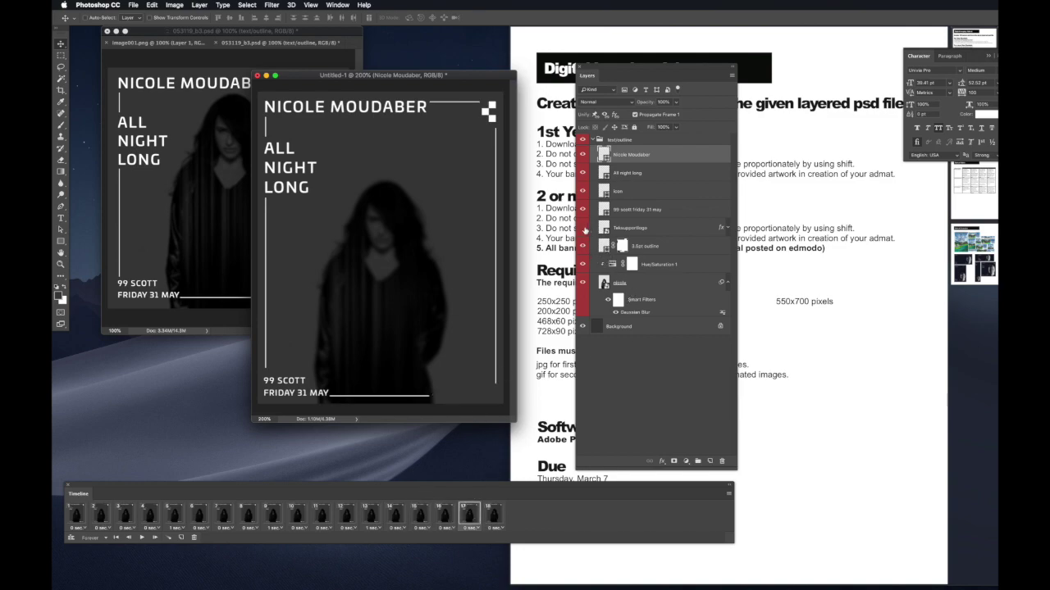
click(582, 229)
click(470, 528)
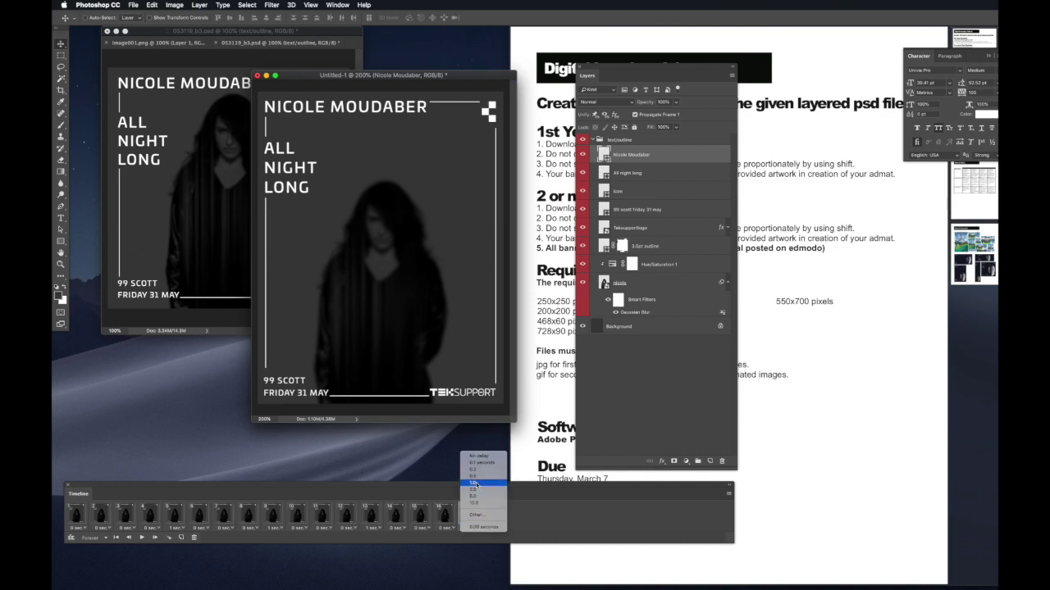
click(474, 485)
Step: Make the Teksupportlogo layer visible in frame 18 and duplicate that frame as frame 19
click(497, 517)
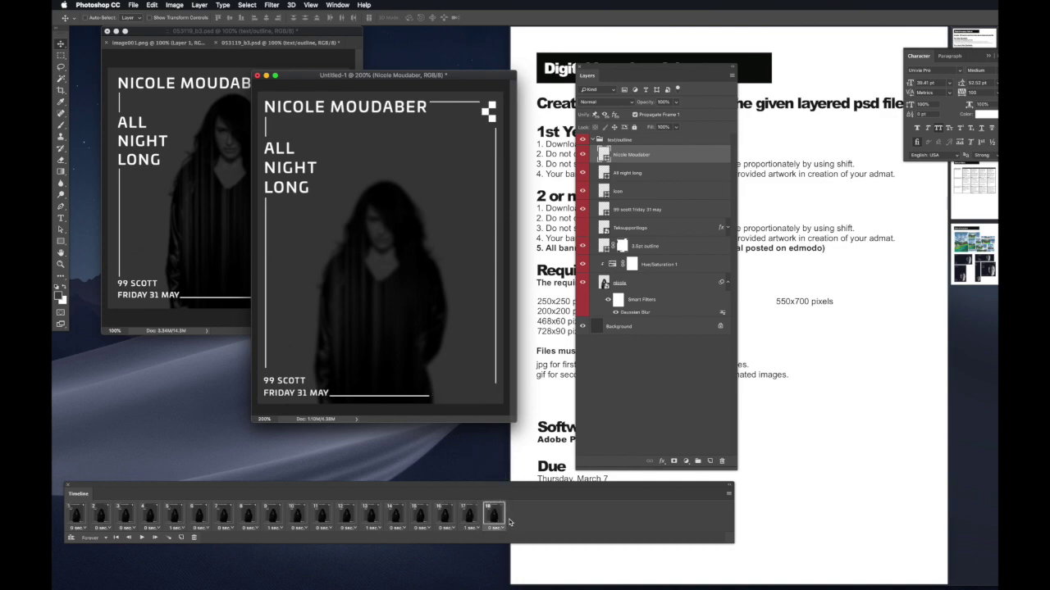
click(583, 230)
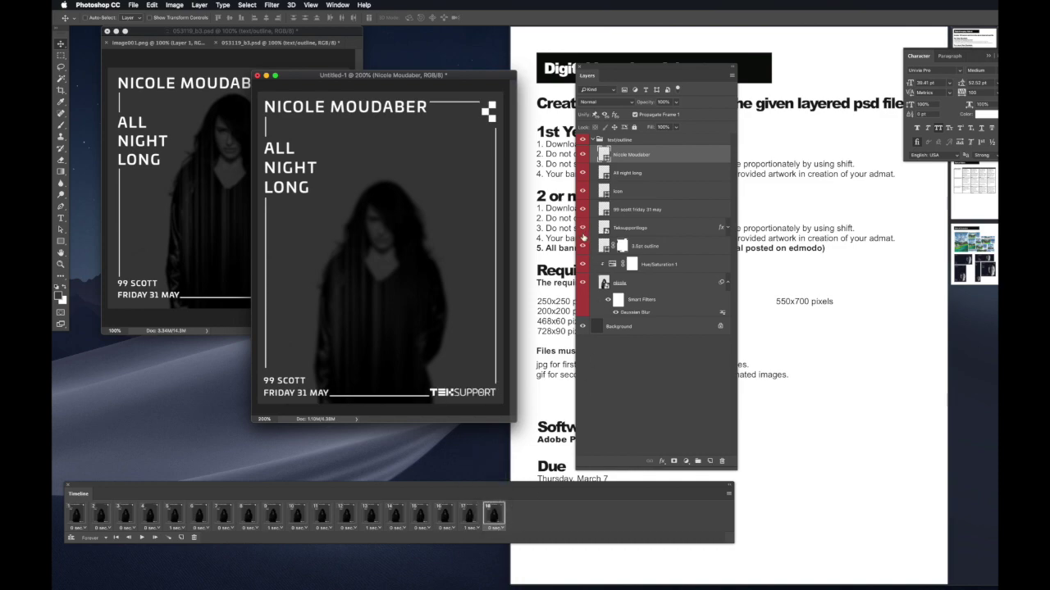
click(181, 538)
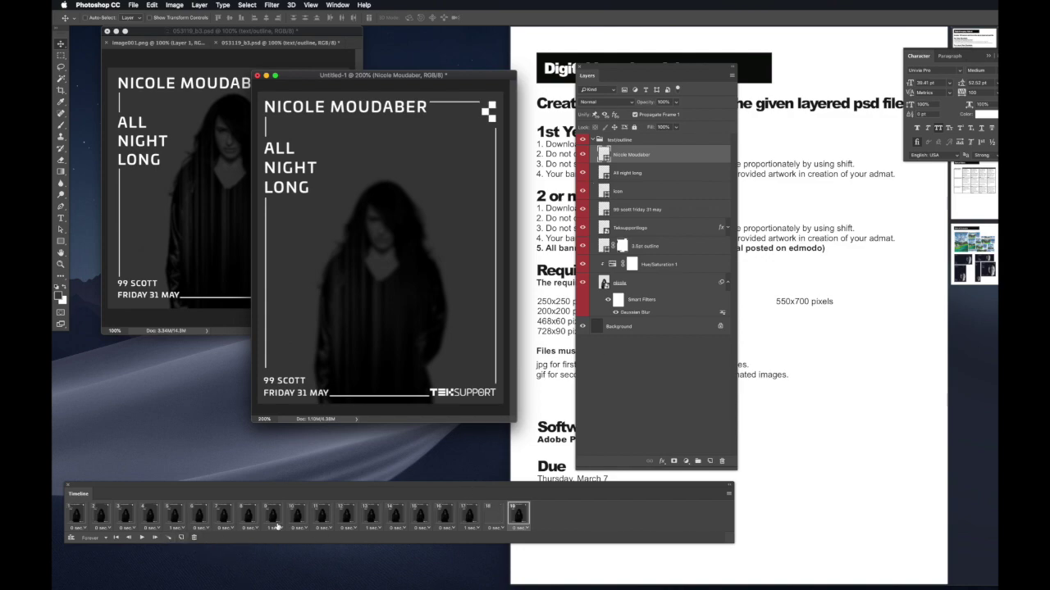
Step: Hide the icon layer in frame 18 and duplicate frame 19 twice
click(493, 515)
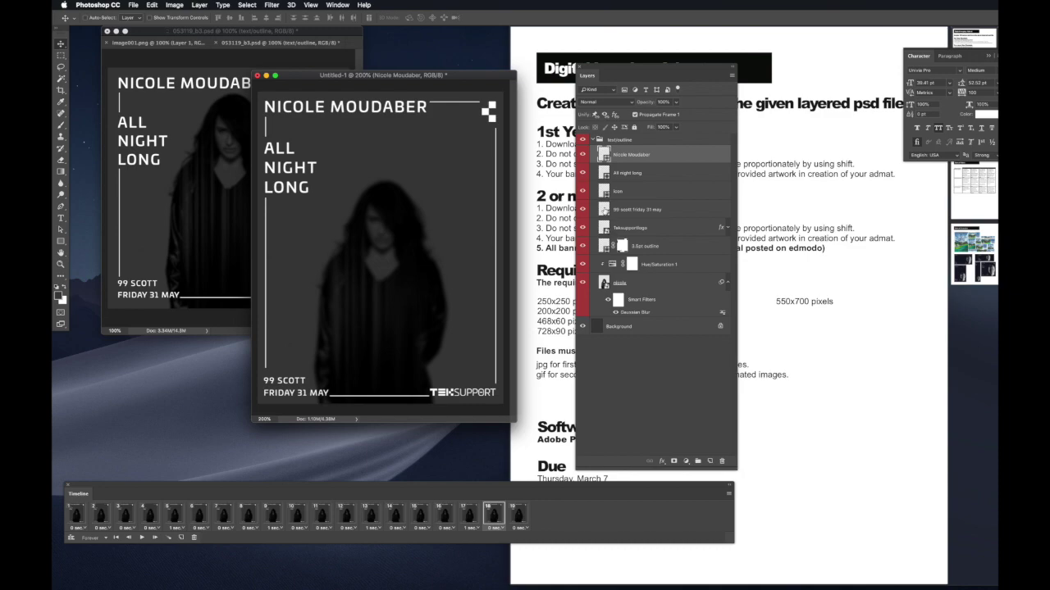
click(584, 191)
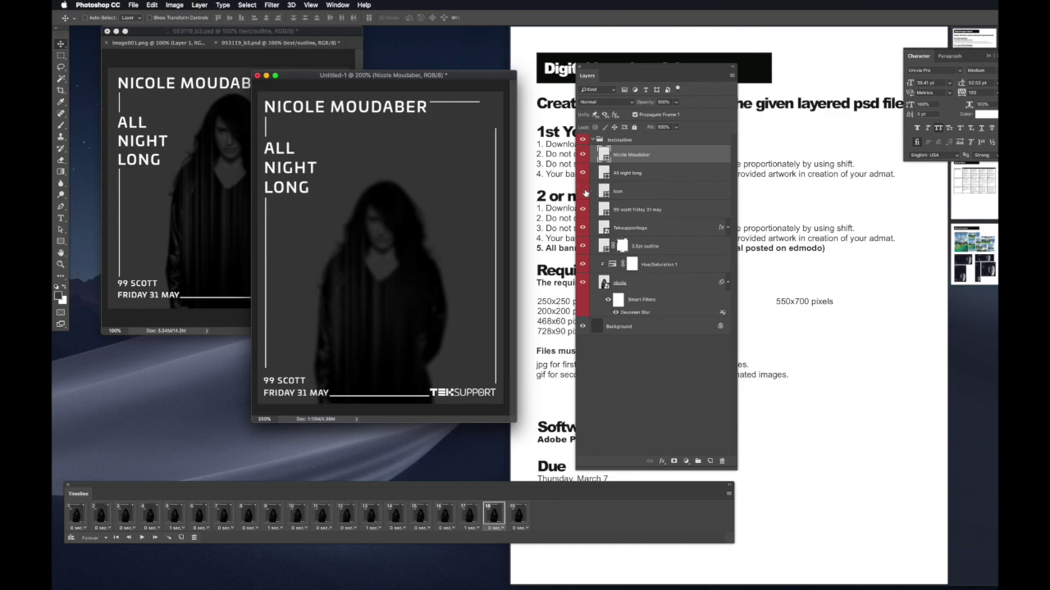
click(519, 513)
click(182, 538)
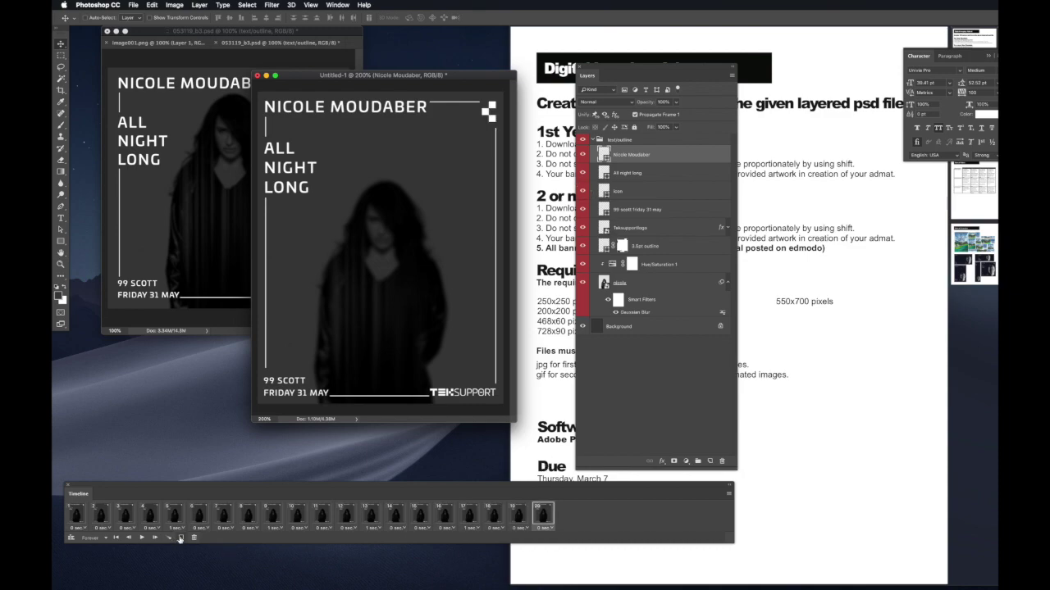
click(181, 537)
click(519, 517)
click(495, 517)
click(519, 517)
click(568, 515)
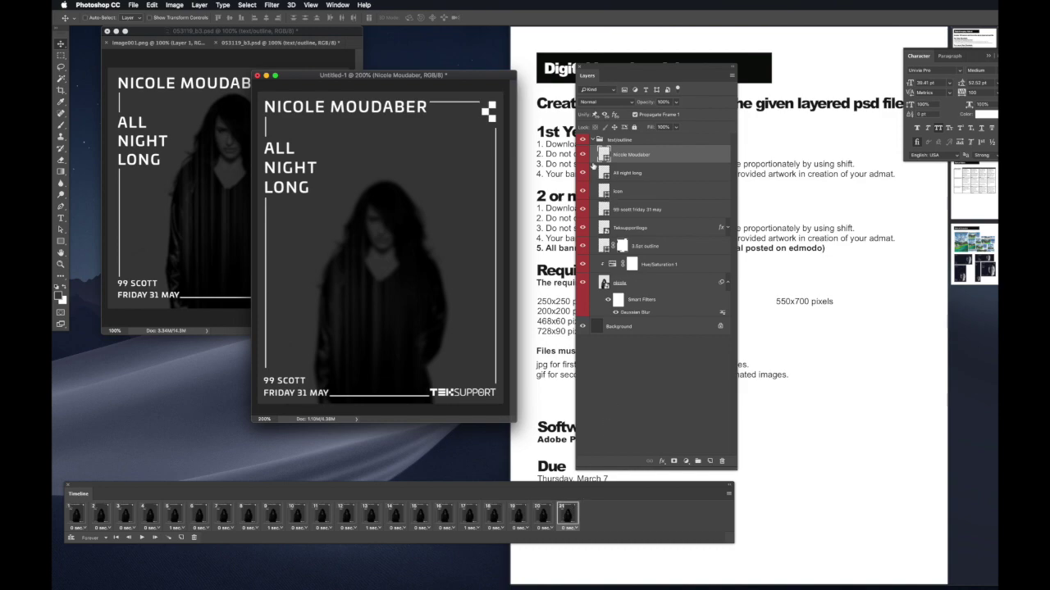
Step: Hide the icon layer in frame 20 and set frame 21's delay to 1.0 second
click(545, 514)
click(583, 155)
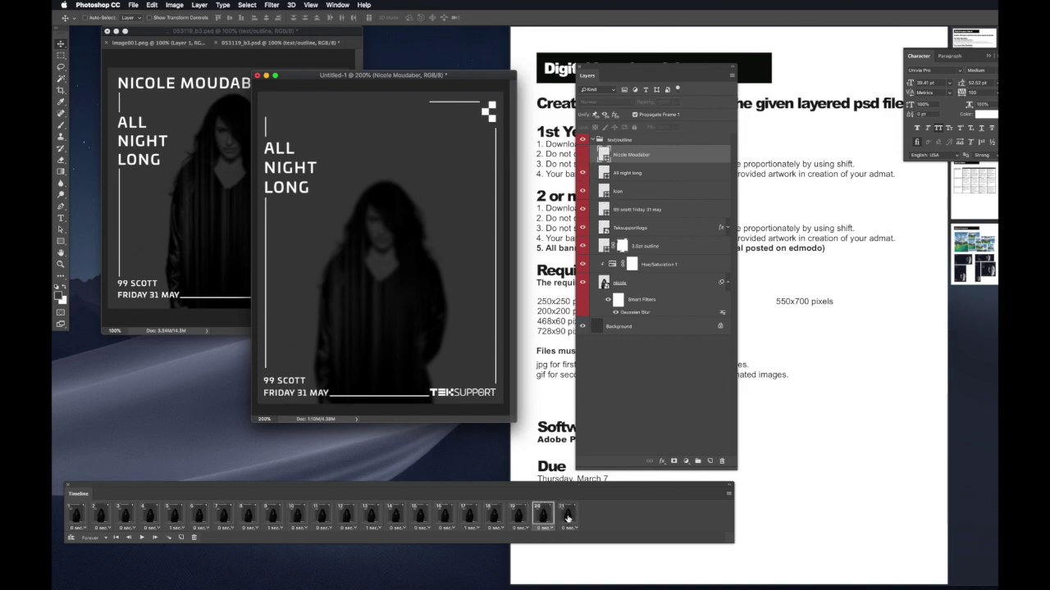
click(583, 155)
click(583, 192)
click(567, 515)
click(569, 528)
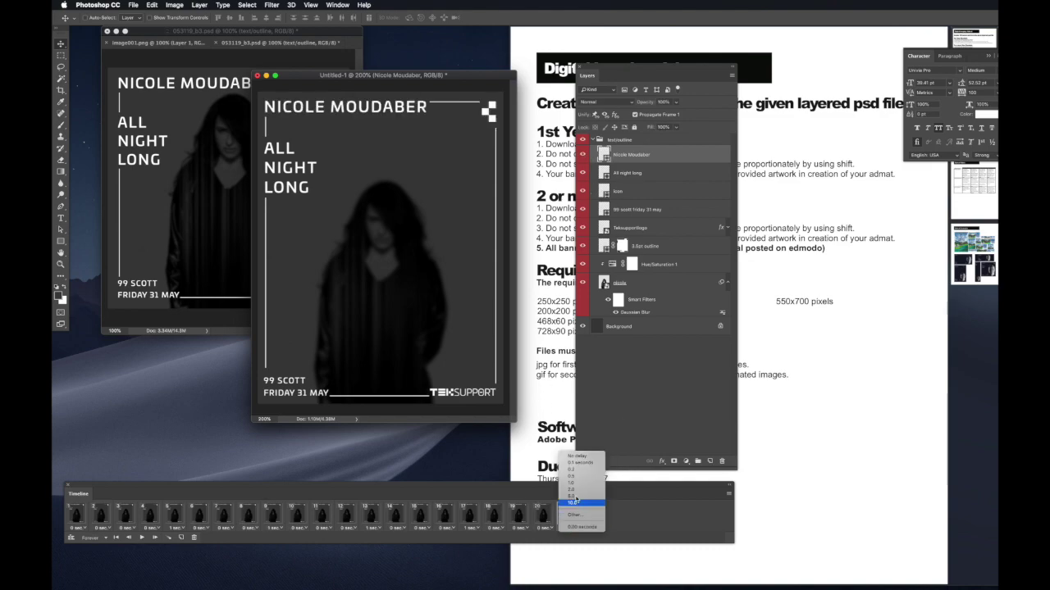
click(572, 482)
Step: Play the frame animation to check the blinking and keep its looping option at Forever
click(141, 538)
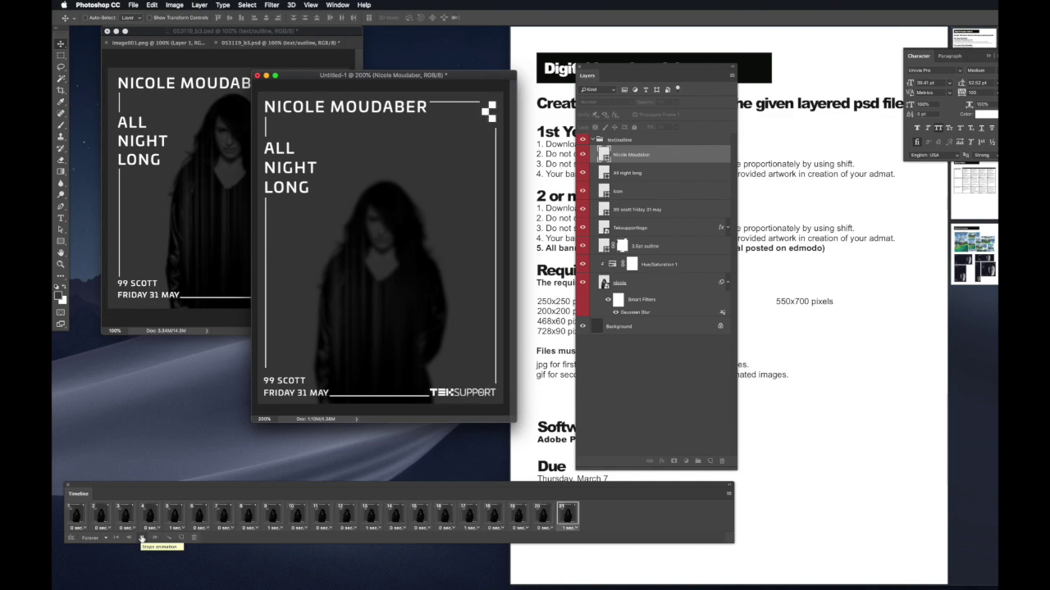
click(142, 539)
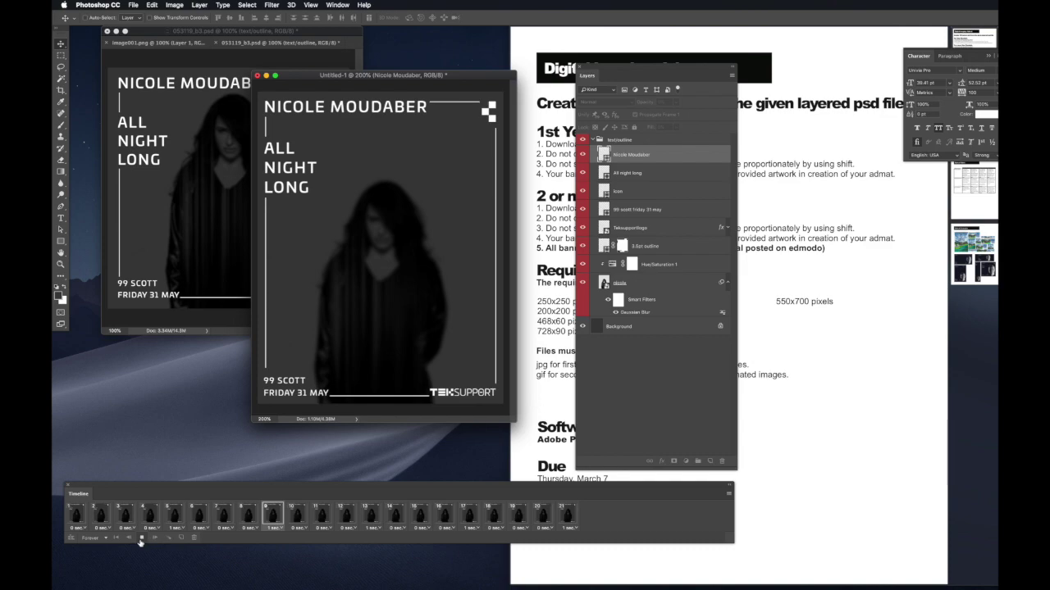
click(92, 539)
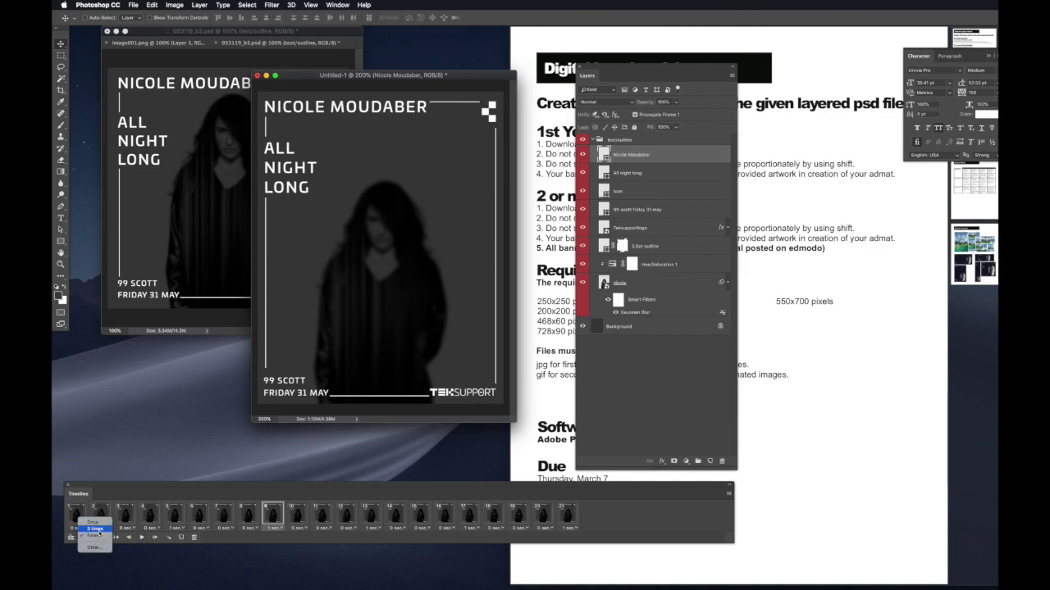
click(99, 537)
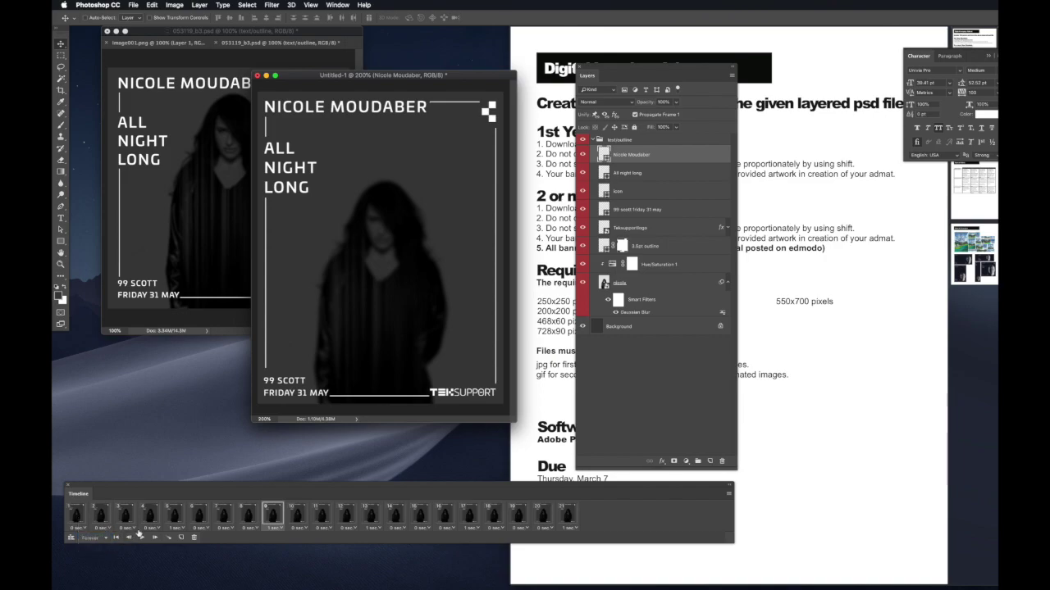
Step: Save the banner as the layered Photoshop file 0531_550x700.psd in the teksupp folder with Maximize Compatibility on
click(133, 5)
click(147, 97)
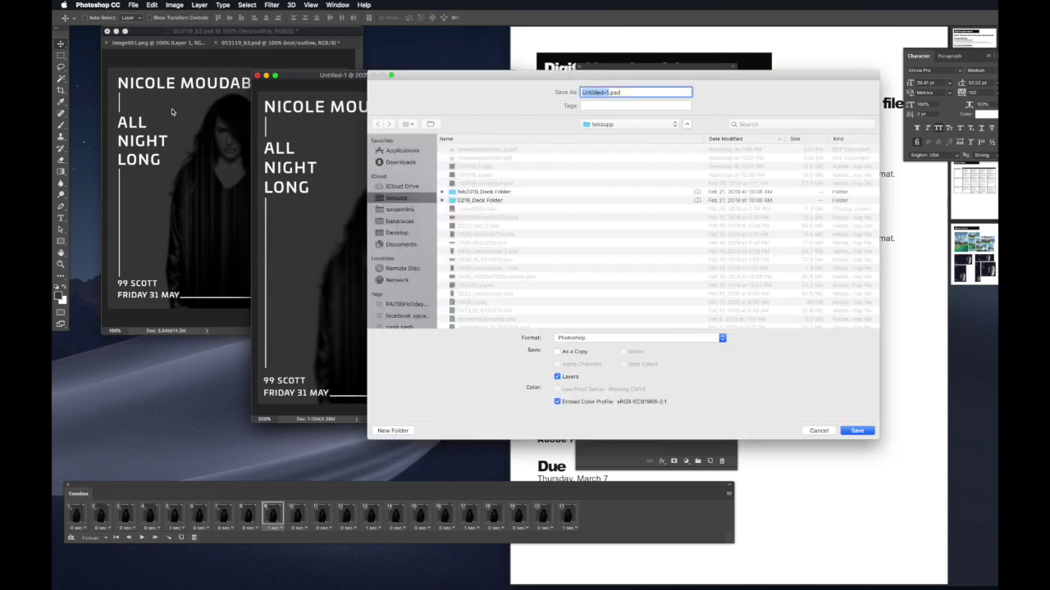
drag(521, 76, 303, 125)
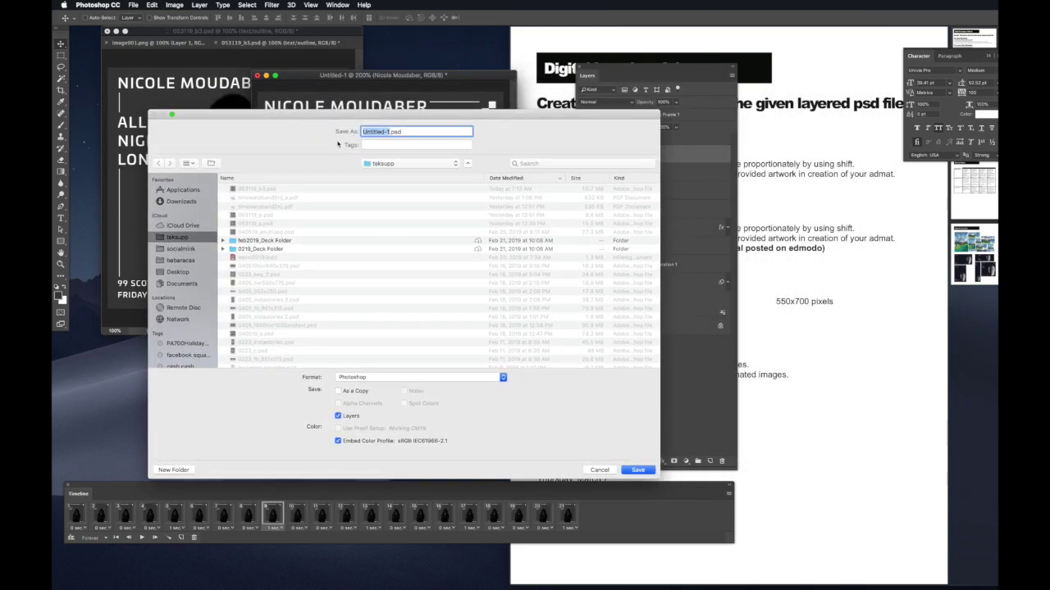
drag(313, 126, 646, 136)
text(053)
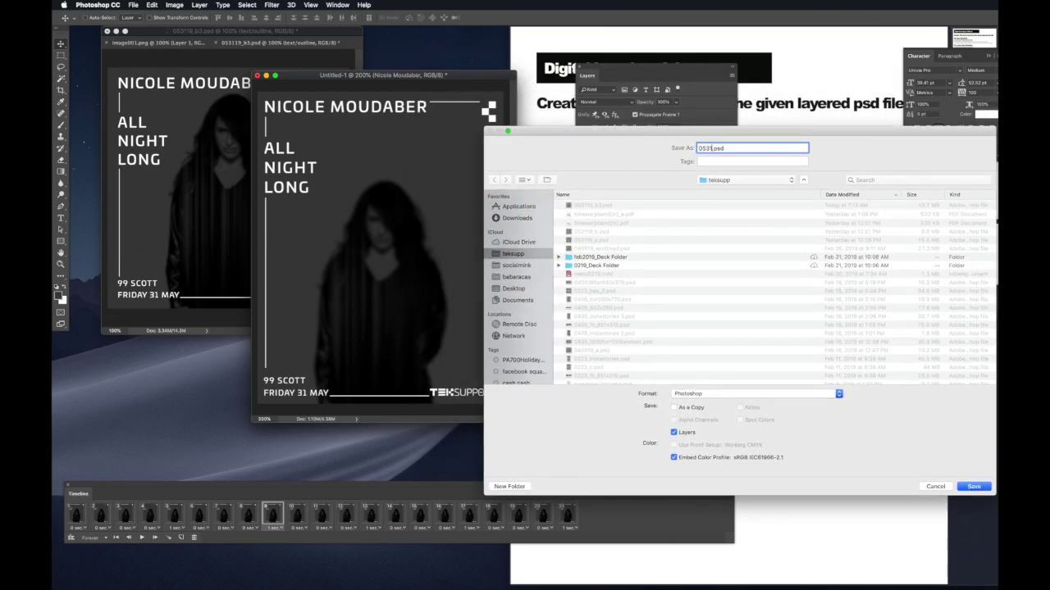
text(1_550x700)
drag(711, 133, 409, 119)
drag(504, 119, 471, 131)
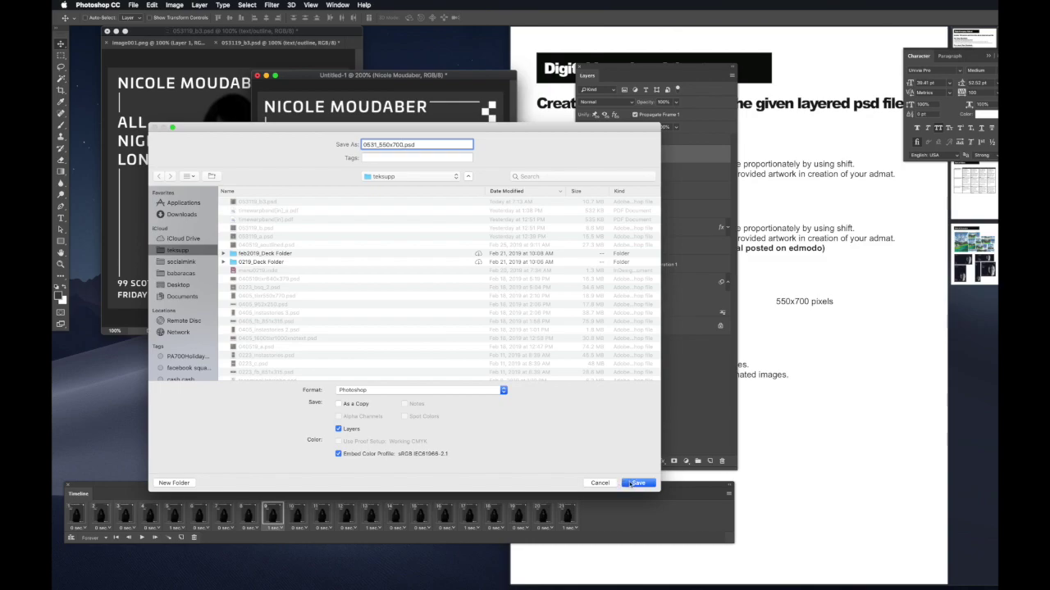
click(632, 483)
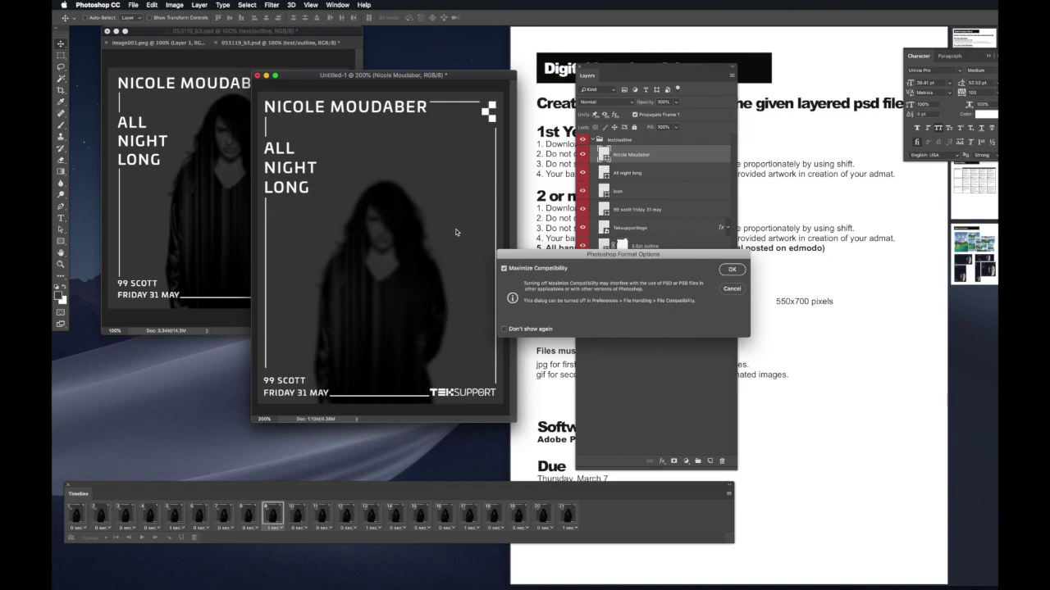
click(728, 275)
drag(355, 76, 303, 85)
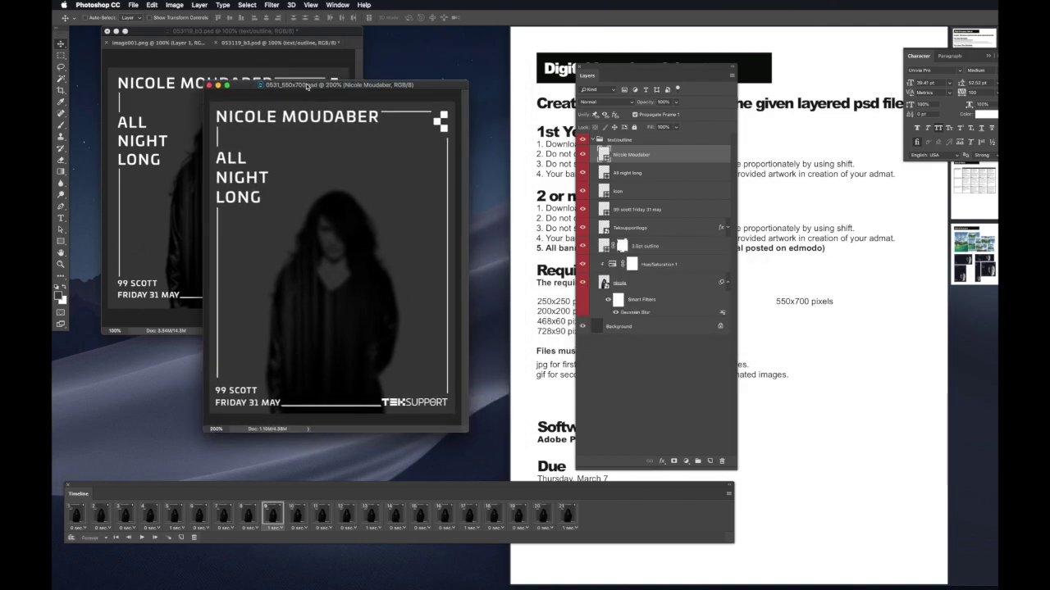
Step: Start a Save for Web (Legacy) export of the banner and set the file format to GIF
click(133, 5)
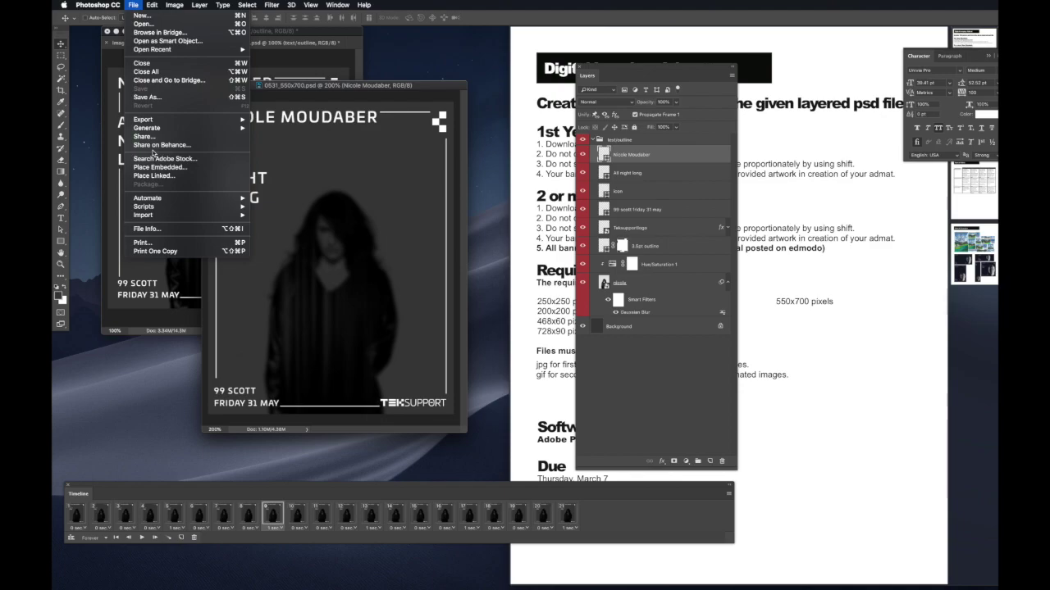
mouse_move(167, 123)
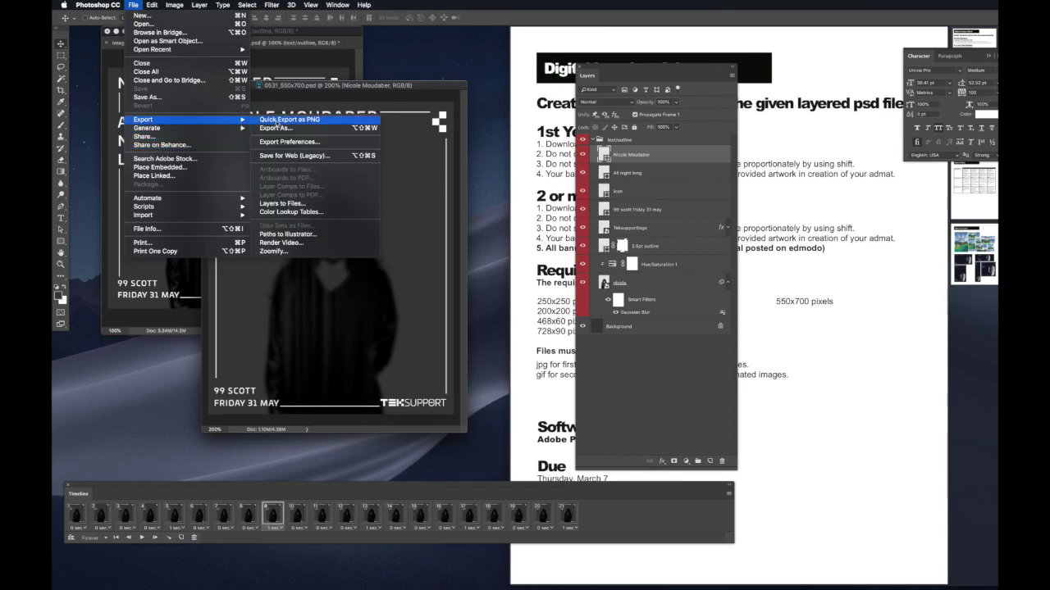
click(296, 156)
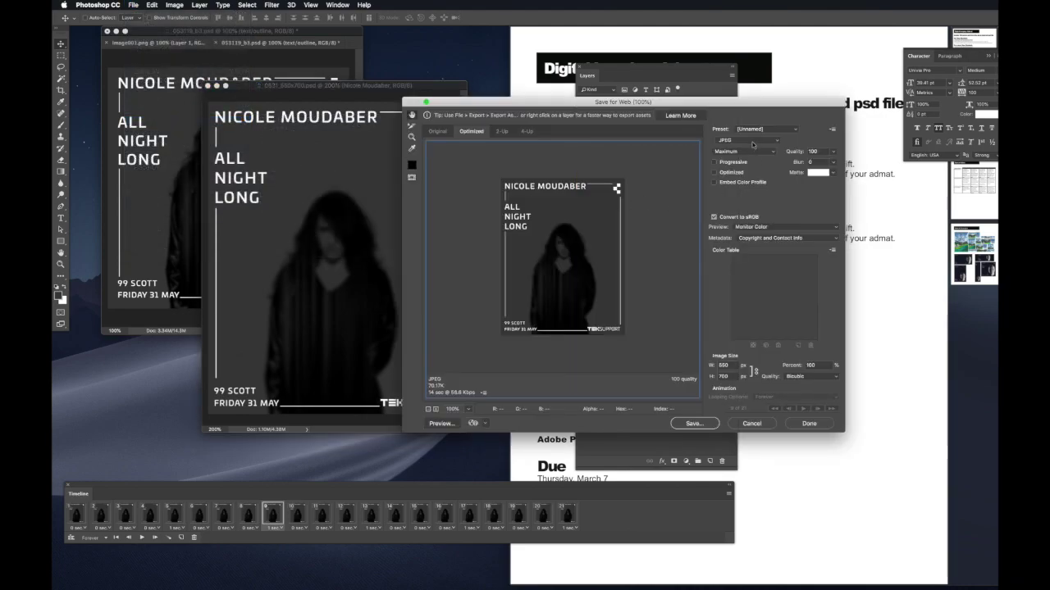
click(753, 141)
click(730, 140)
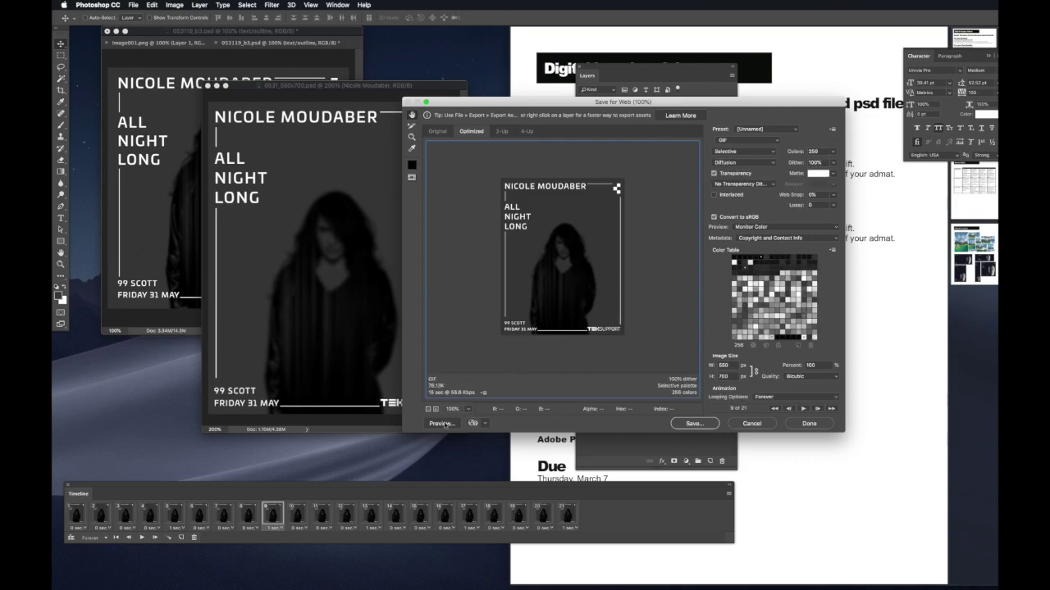
Step: Preview the animated GIF in the browser and return to the export settings
click(440, 423)
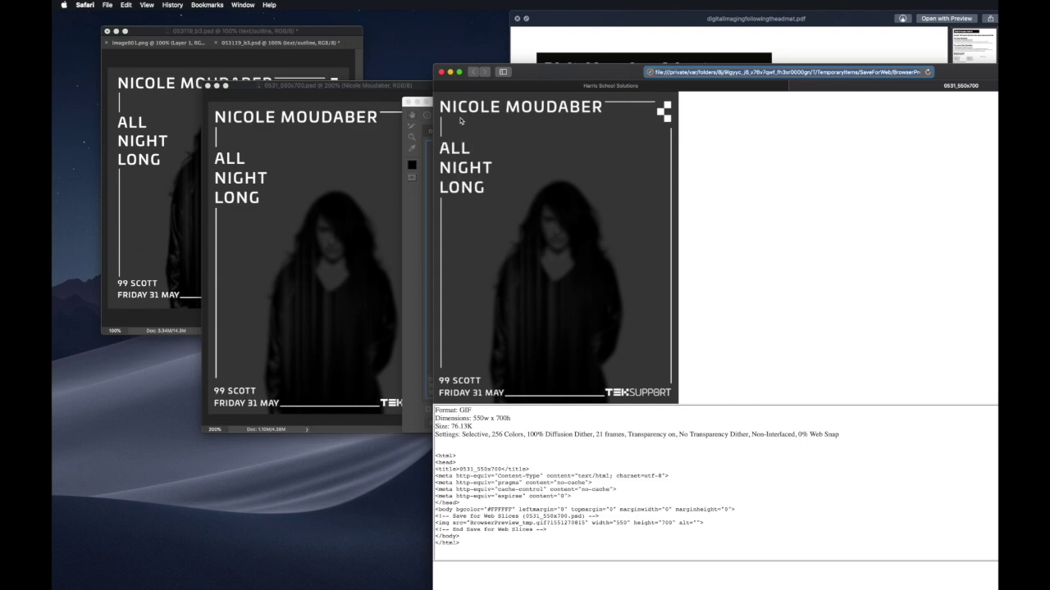
click(448, 74)
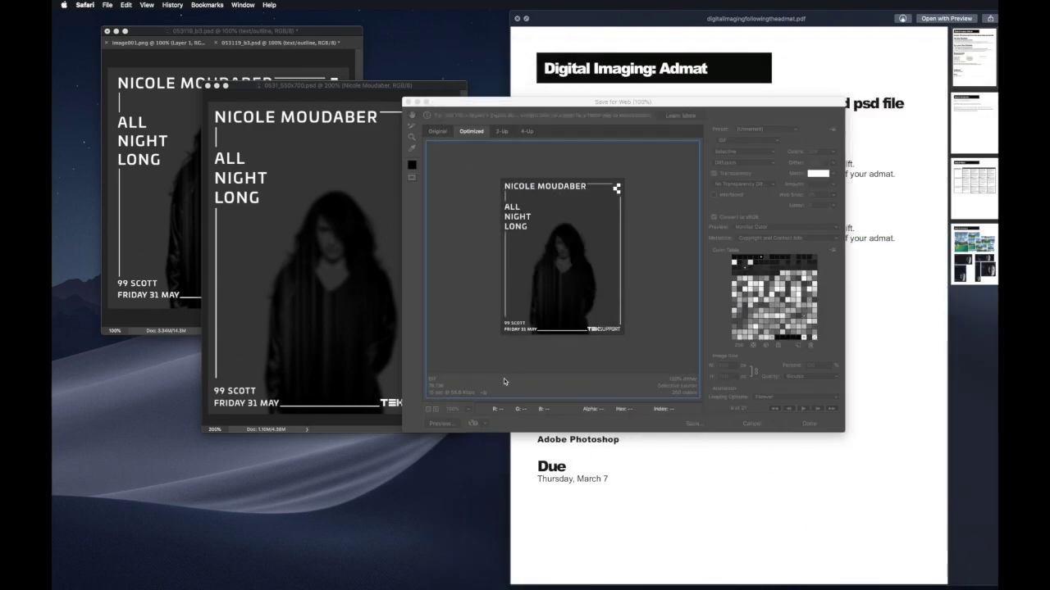
click(506, 377)
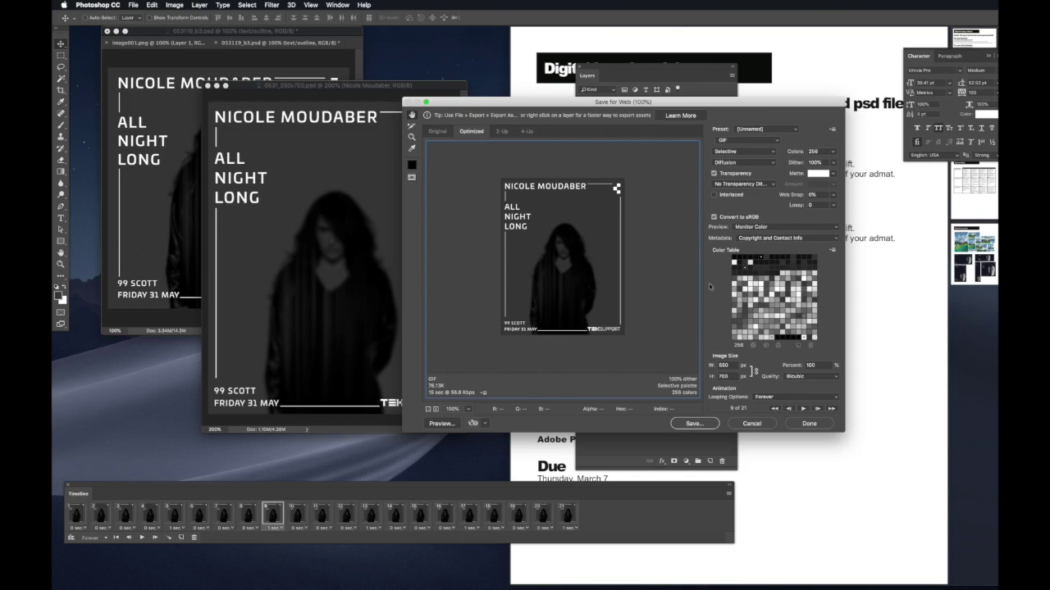
Step: Try reducing the GIF to 128 and 64 colors to compare file sizes, and restore 256 colors
click(835, 153)
click(853, 212)
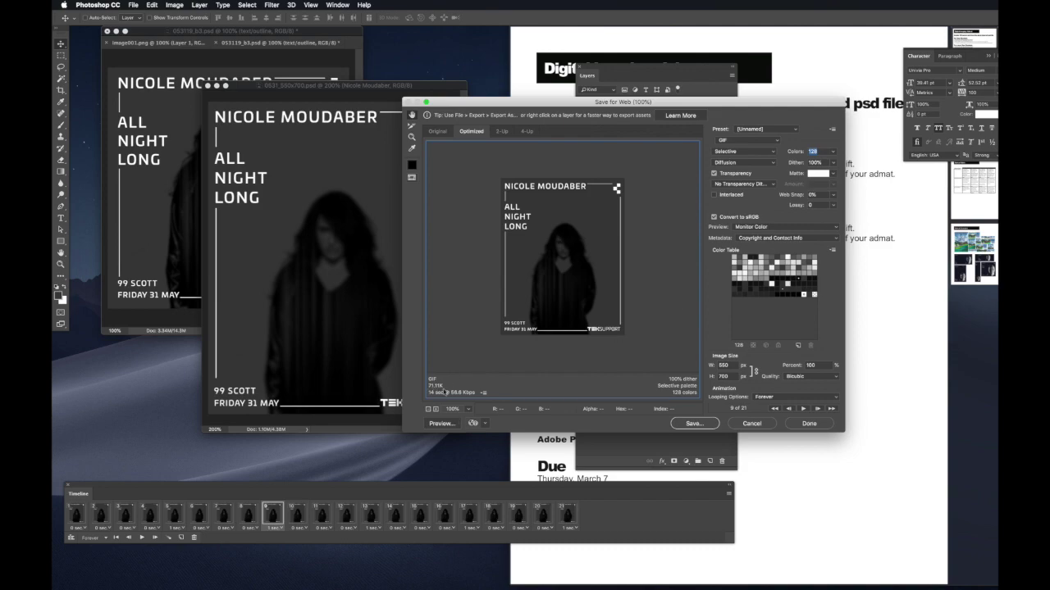
click(835, 153)
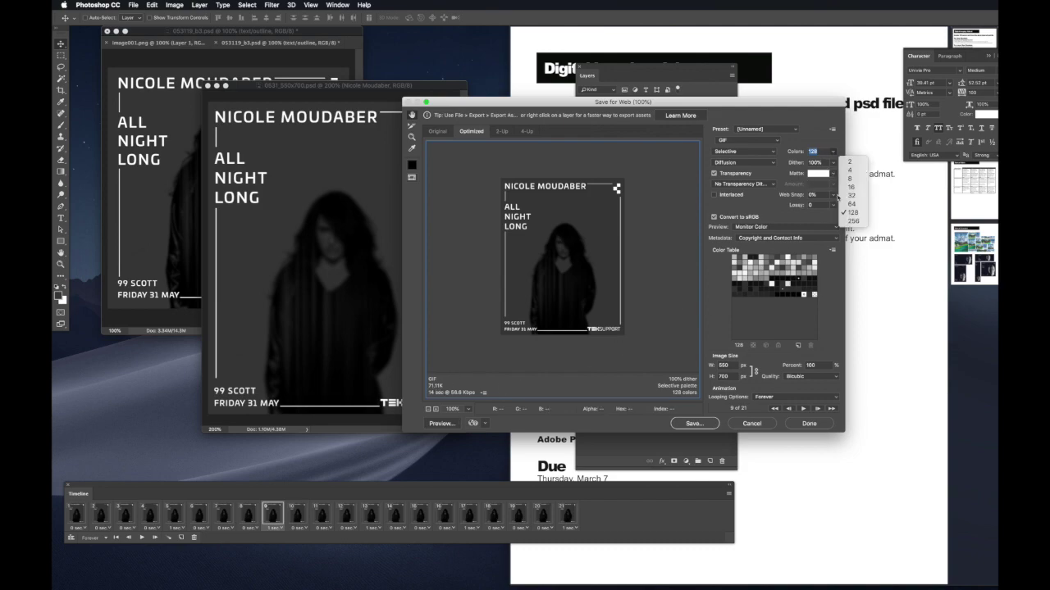
click(851, 204)
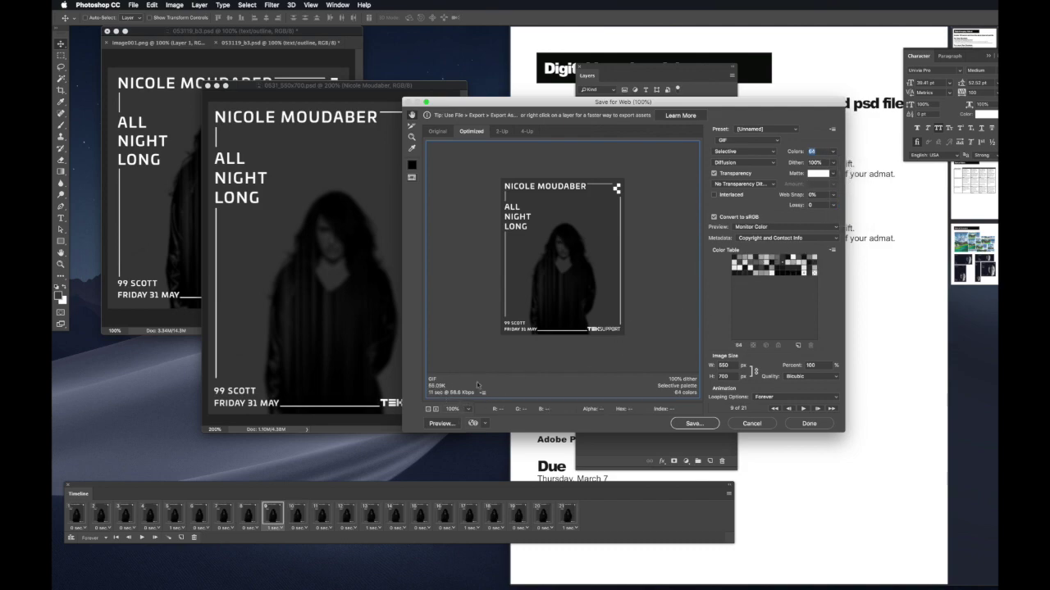
click(835, 154)
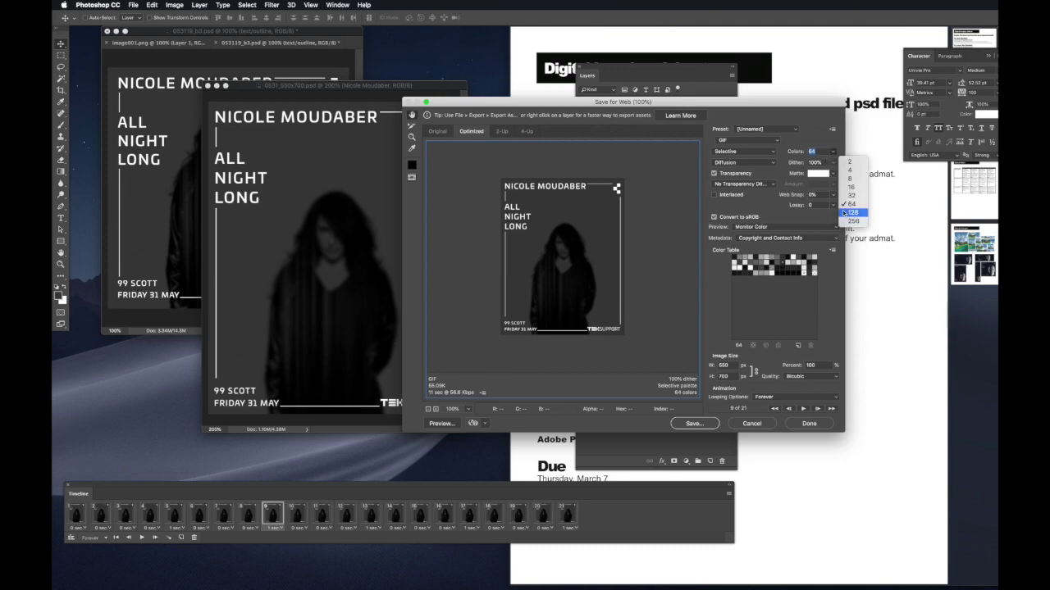
click(853, 221)
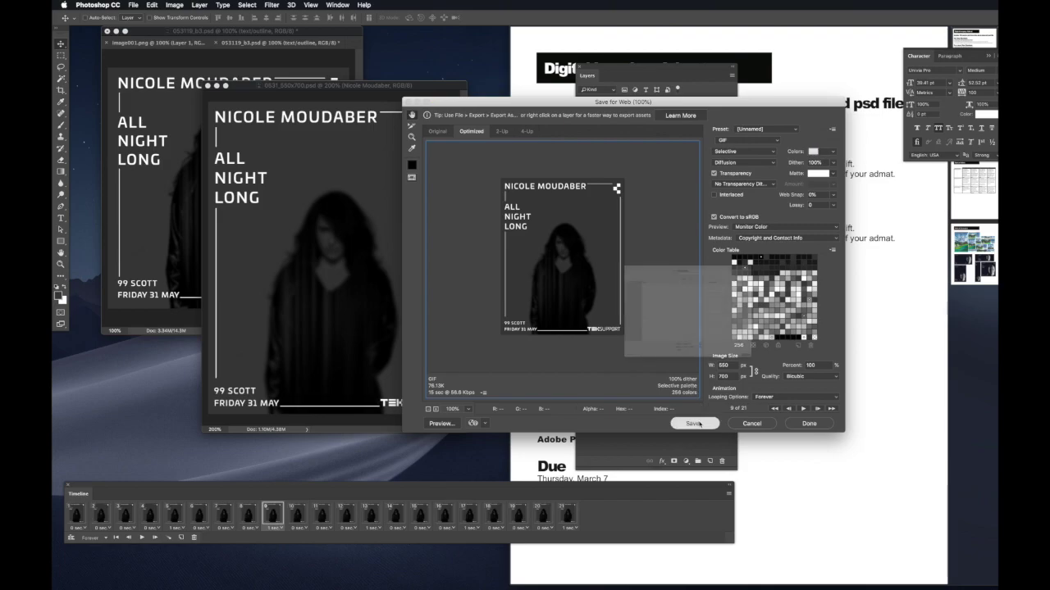
Step: Save the optimized animated GIF as 0531_550x700.gif on the Desktop, images only with default settings
click(694, 423)
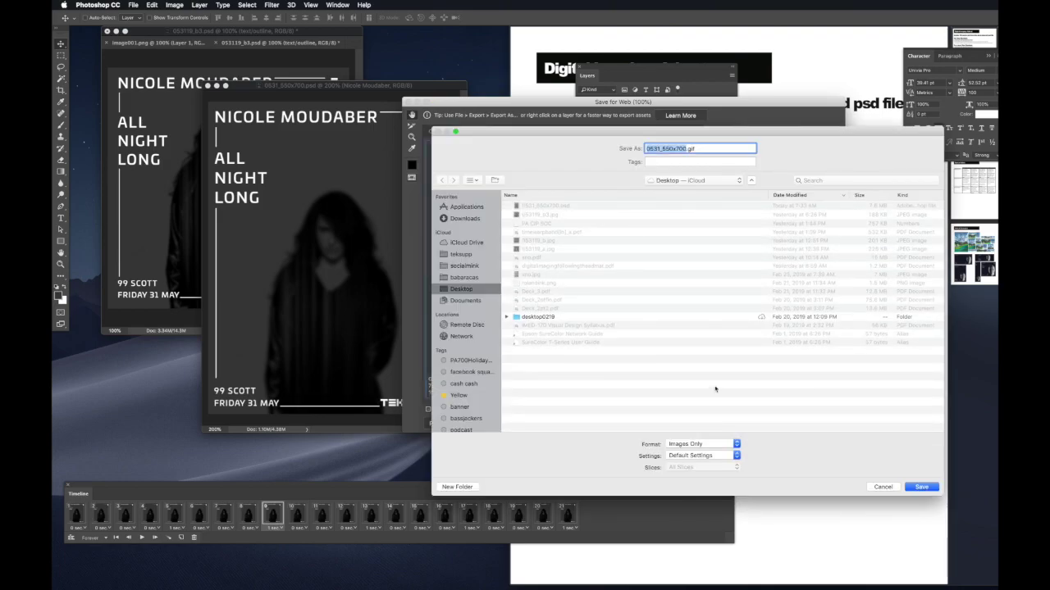
click(922, 487)
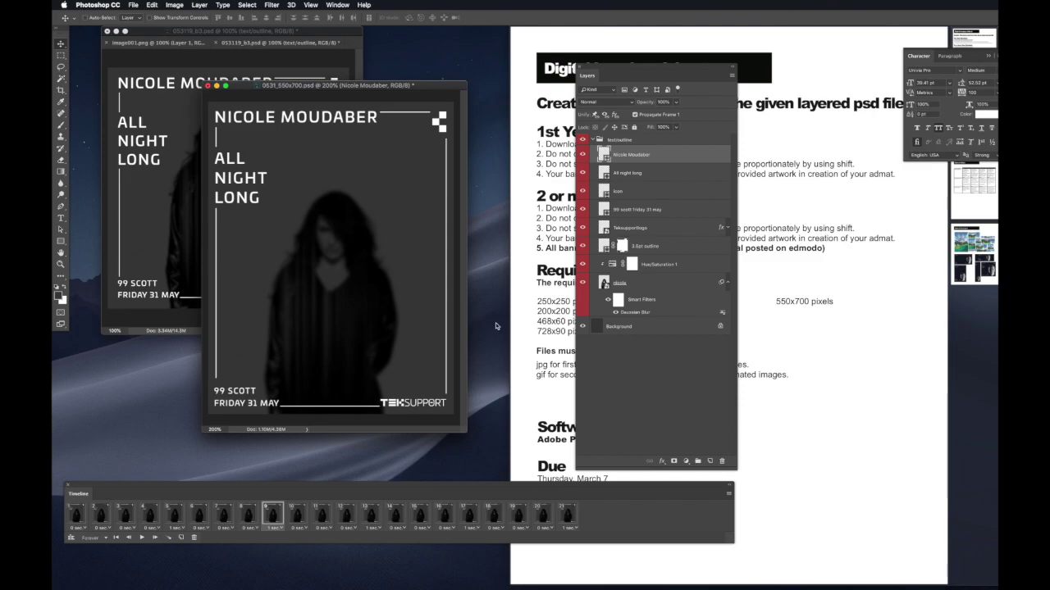
Step: Export a static JPEG of the banner with Save for Web (Legacy), saving it as 0531_550x700.jpg on the Desktop
click(139, 5)
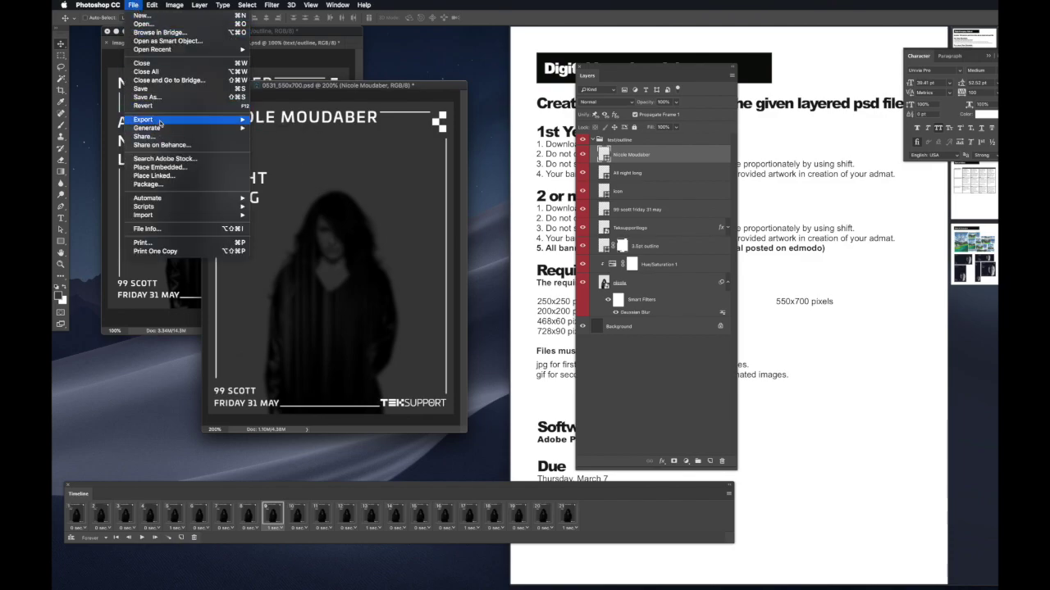
mouse_move(162, 122)
click(297, 156)
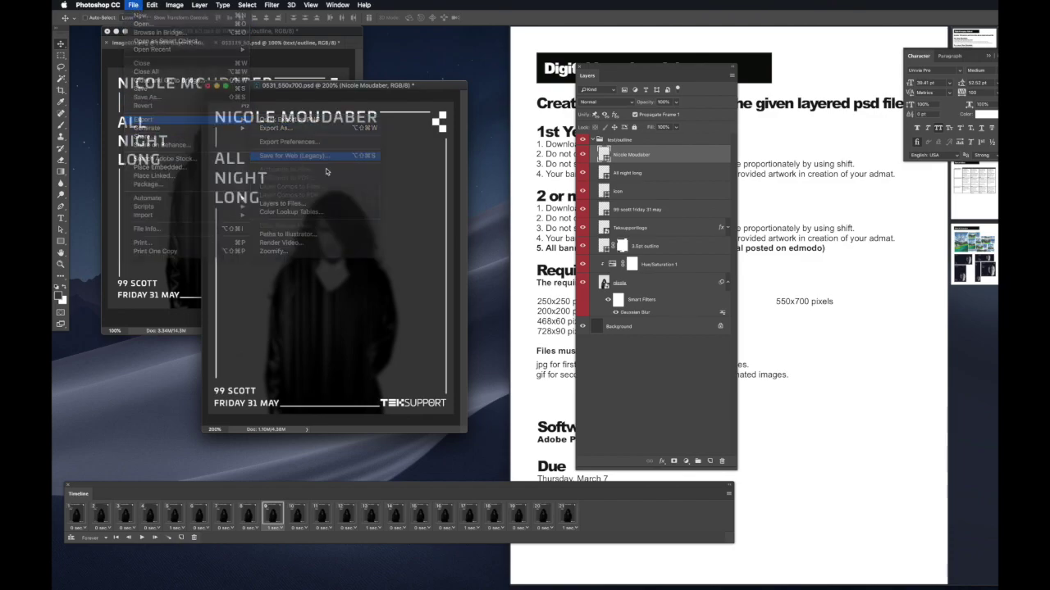
click(753, 141)
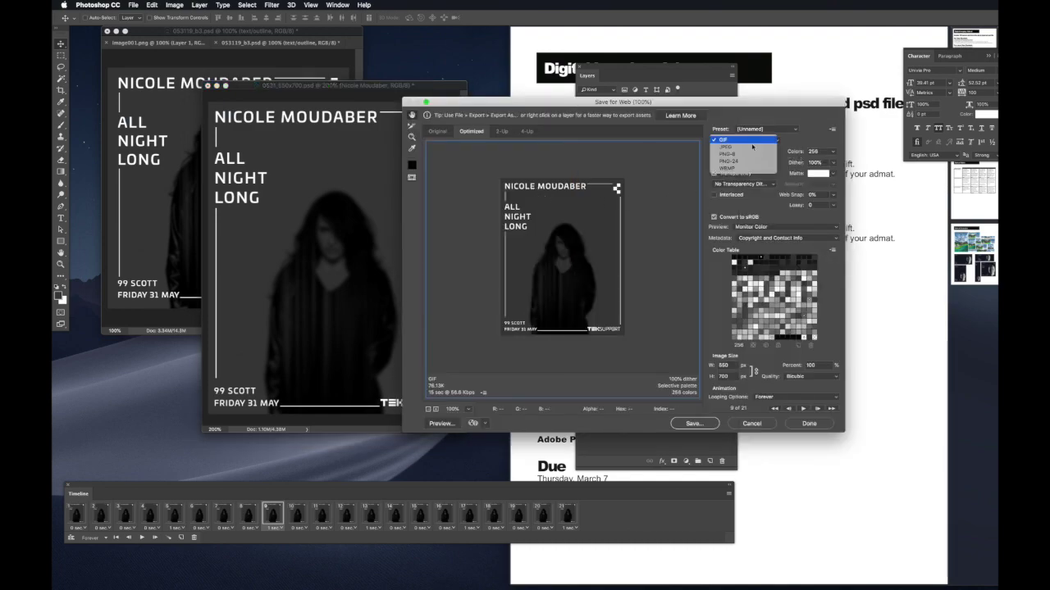
click(742, 148)
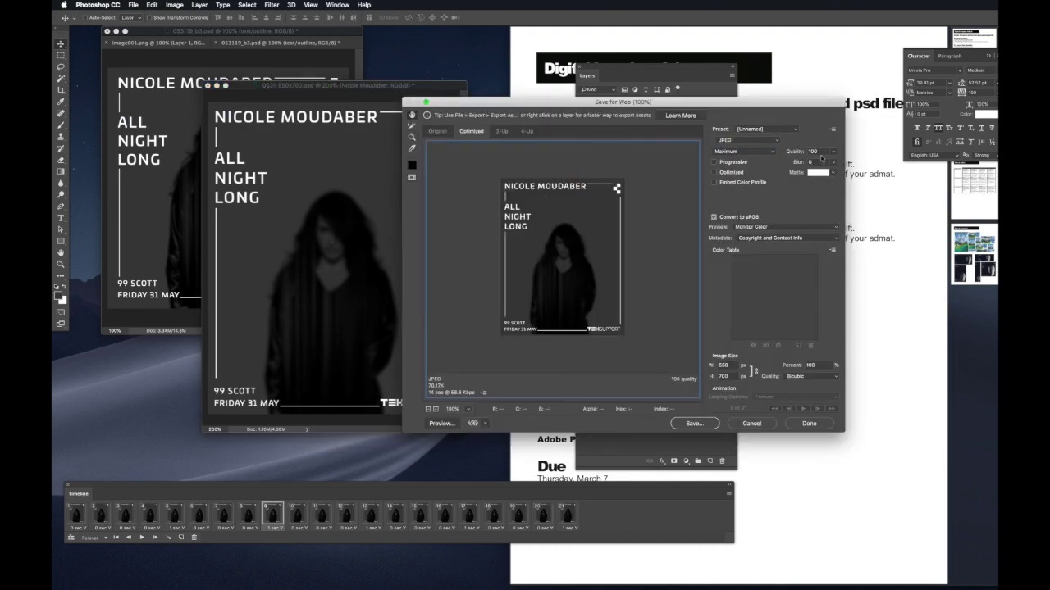
click(689, 423)
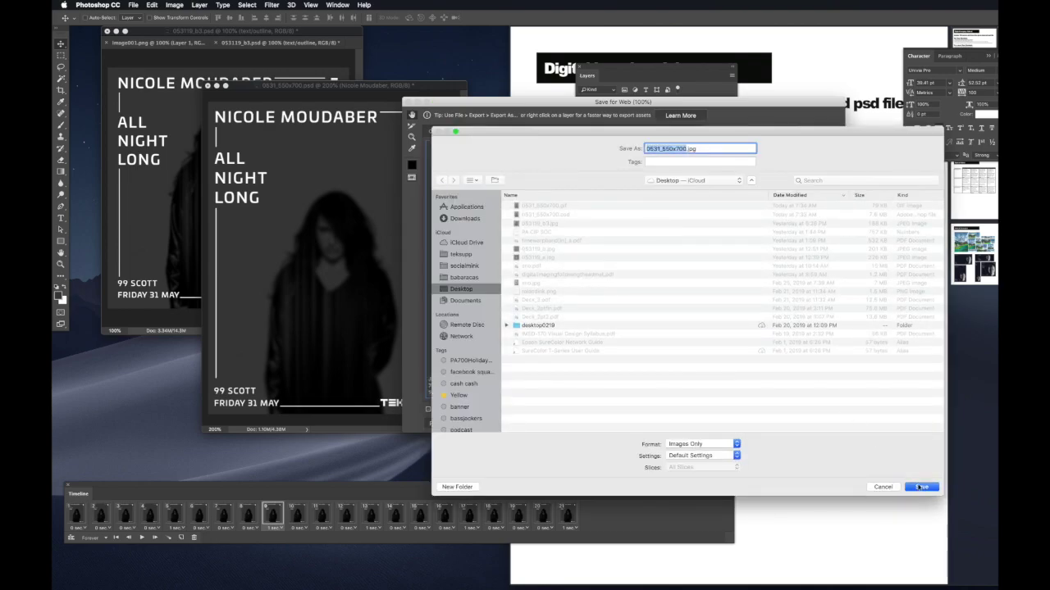
click(918, 487)
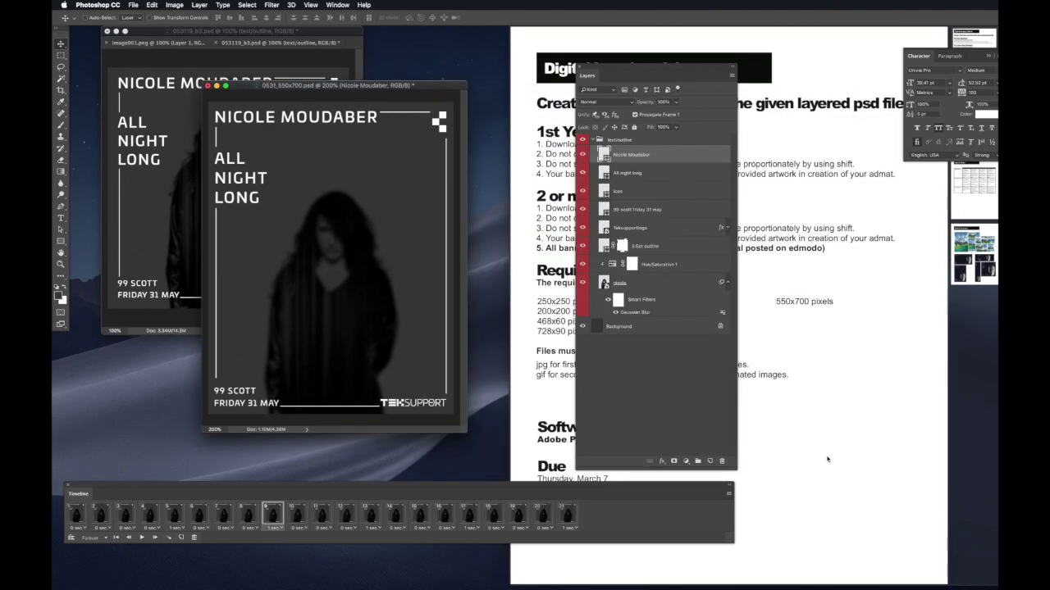
Step: Switch to Finder and close the preview of the Digital Imaging assignment PDF
click(528, 313)
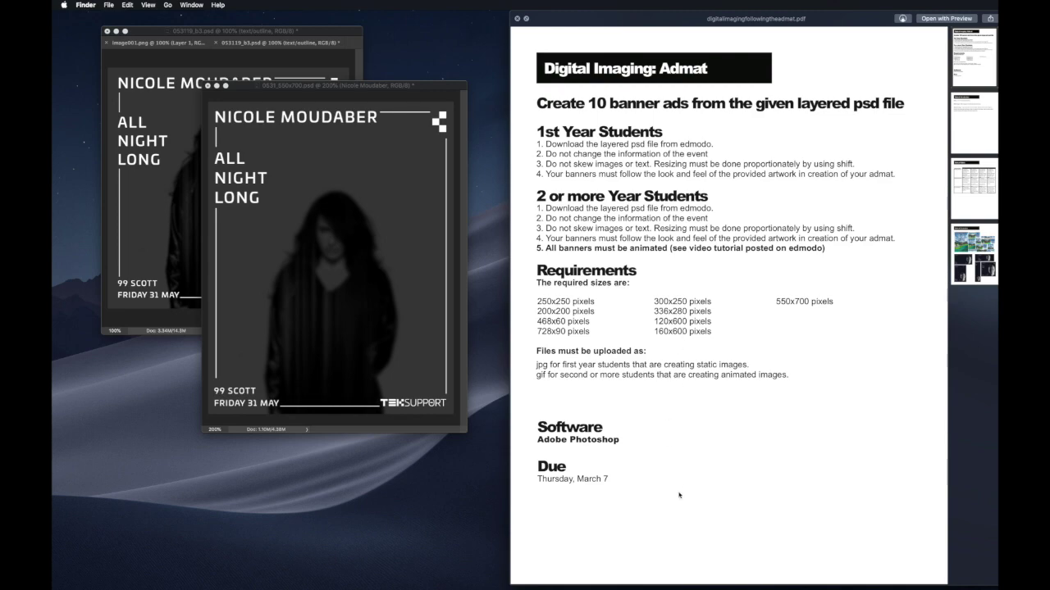
key(space)
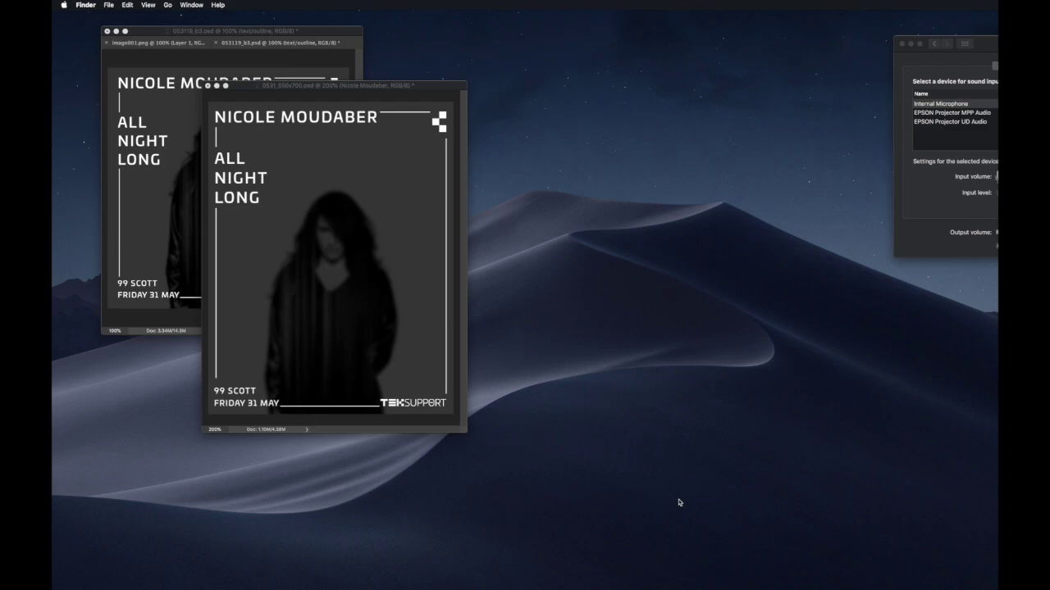
key(super+Tab)
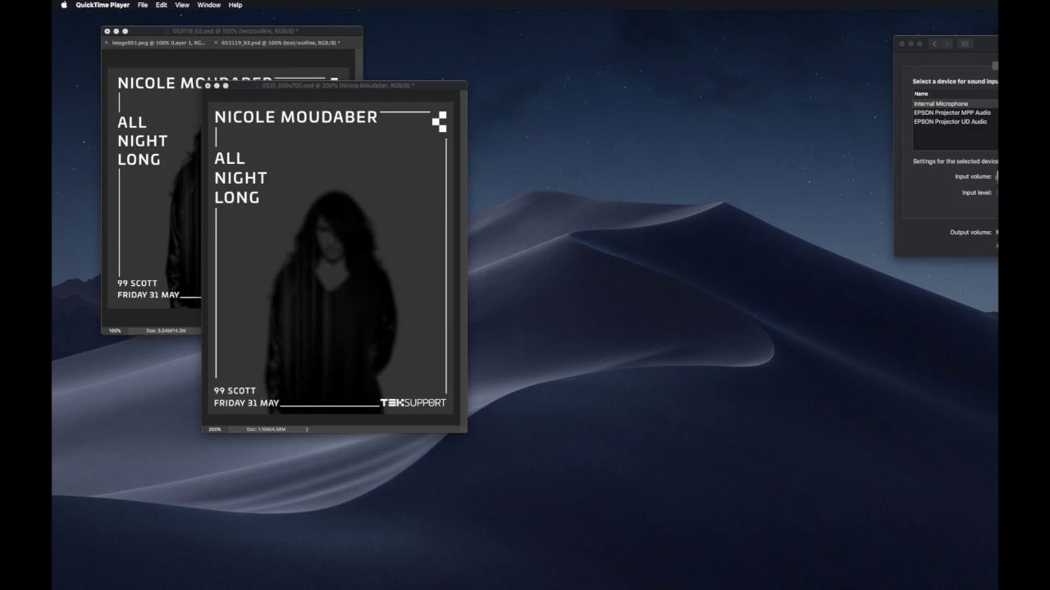